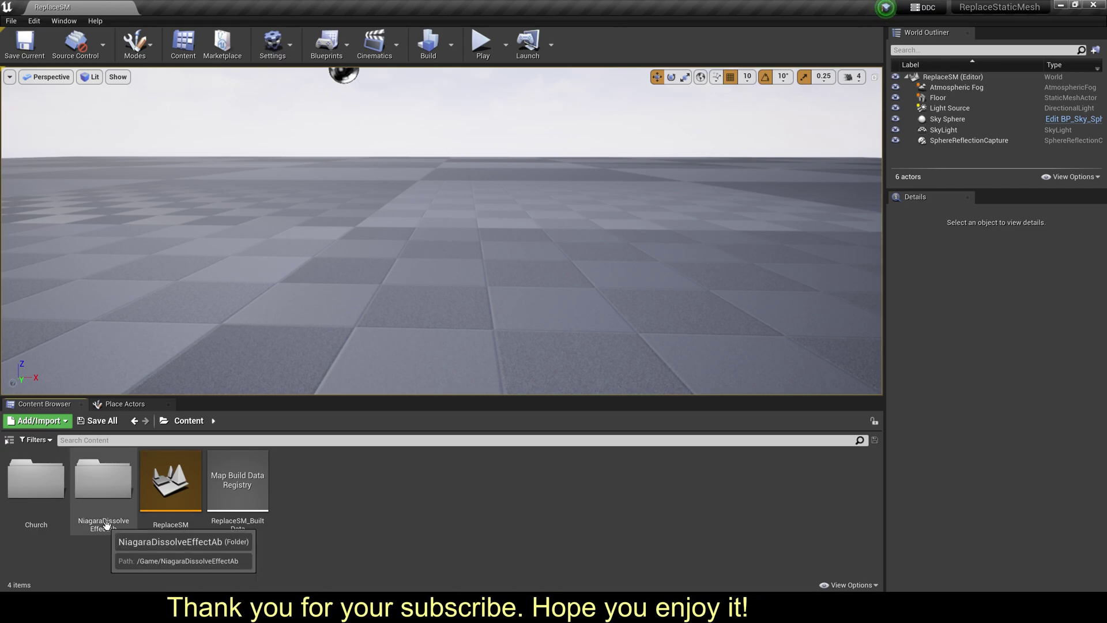
Step: Open the SM_Brazier mesh from Church/Mesh and filter its details by "all" to check the Allow CPUAccess setting
{"action": "double_click", "coordinate": [39, 508]}
{"action": "double_click", "coordinate": [55, 512]}
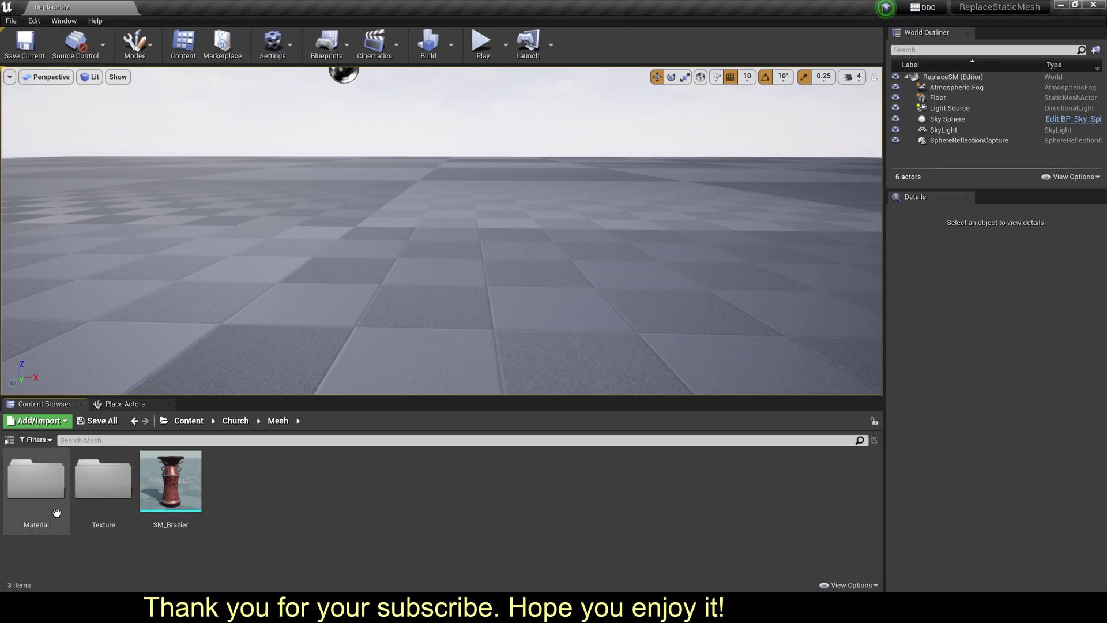
{"action": "double_click", "coordinate": [173, 487]}
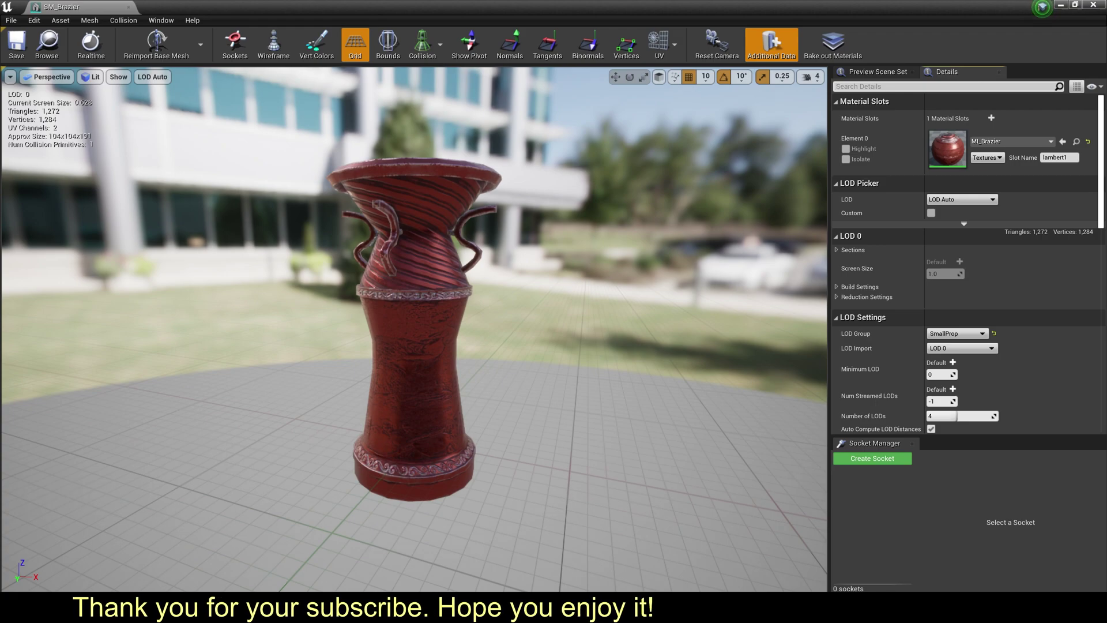
{"action": "left_click", "coordinate": [946, 86]}
{"action": "type", "text": "all"}
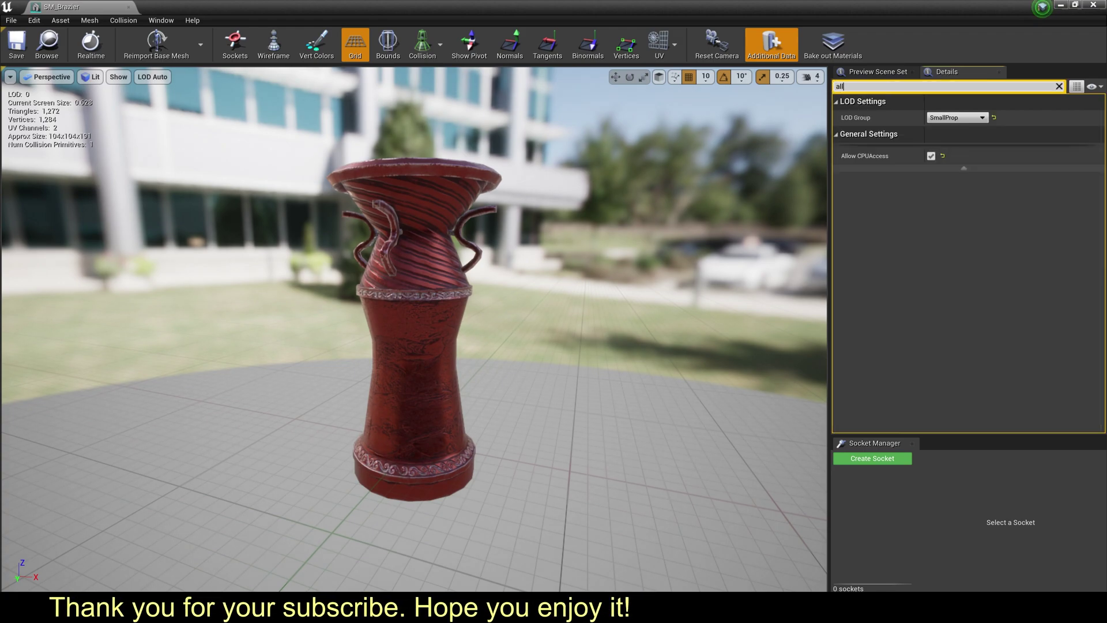
{"action": "mouse_move", "coordinate": [859, 159]}
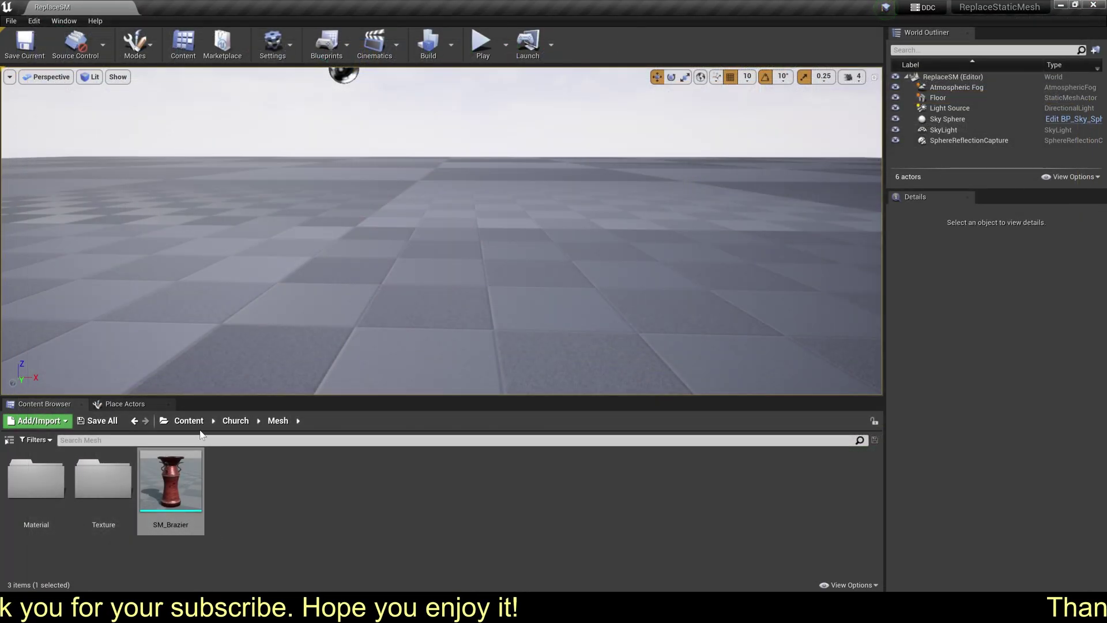
Step: Place the BP_Dissolve_SM_Absorb1 blueprint from NiagaraDissolveEffectAb/Blueprint on the level floor
{"action": "left_click", "coordinate": [189, 420]}
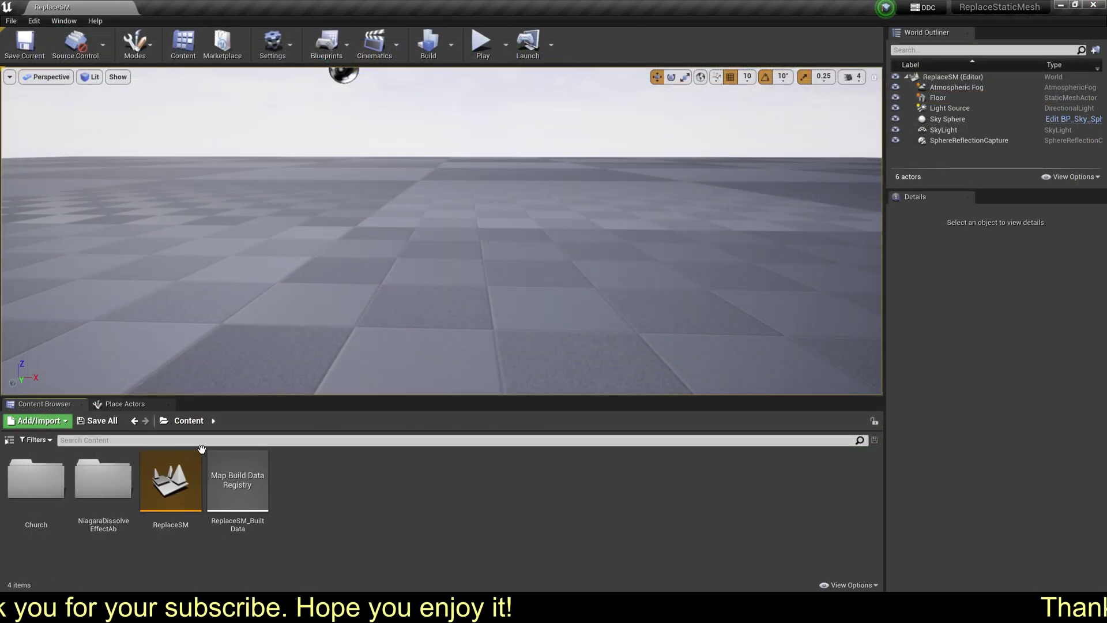
{"action": "double_click", "coordinate": [104, 482]}
{"action": "left_click", "coordinate": [45, 491]}
{"action": "double_click", "coordinate": [46, 491]}
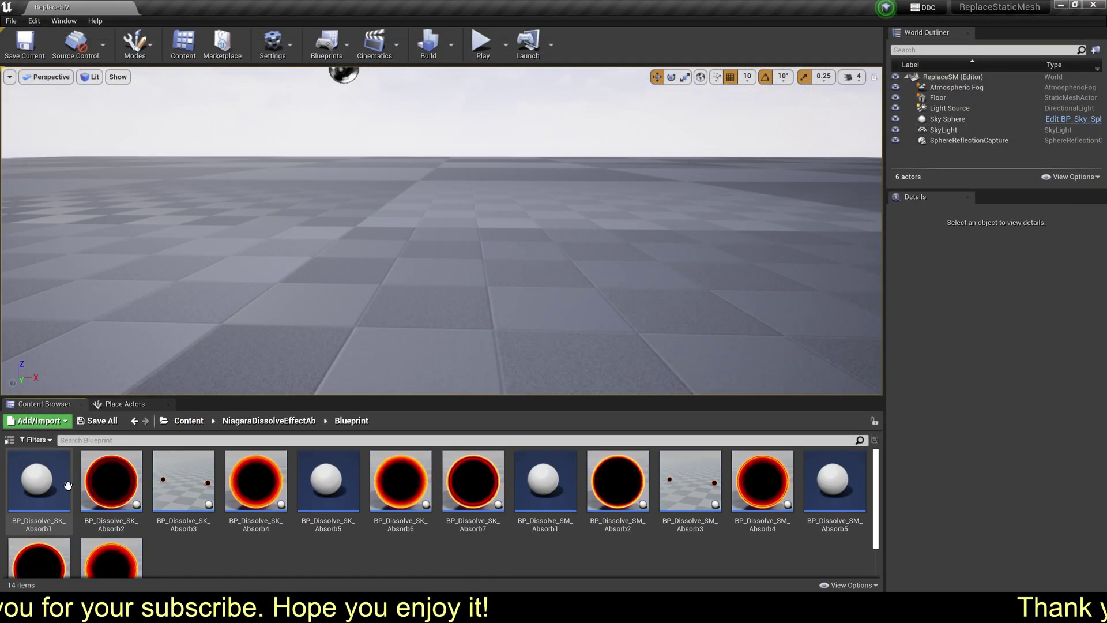
{"action": "scroll", "coordinate": [300, 496], "scroll_direction": "down", "scroll_amount": 1}
{"action": "left_click_drag", "start_coordinate": [554, 507], "coordinate": [489, 310]}
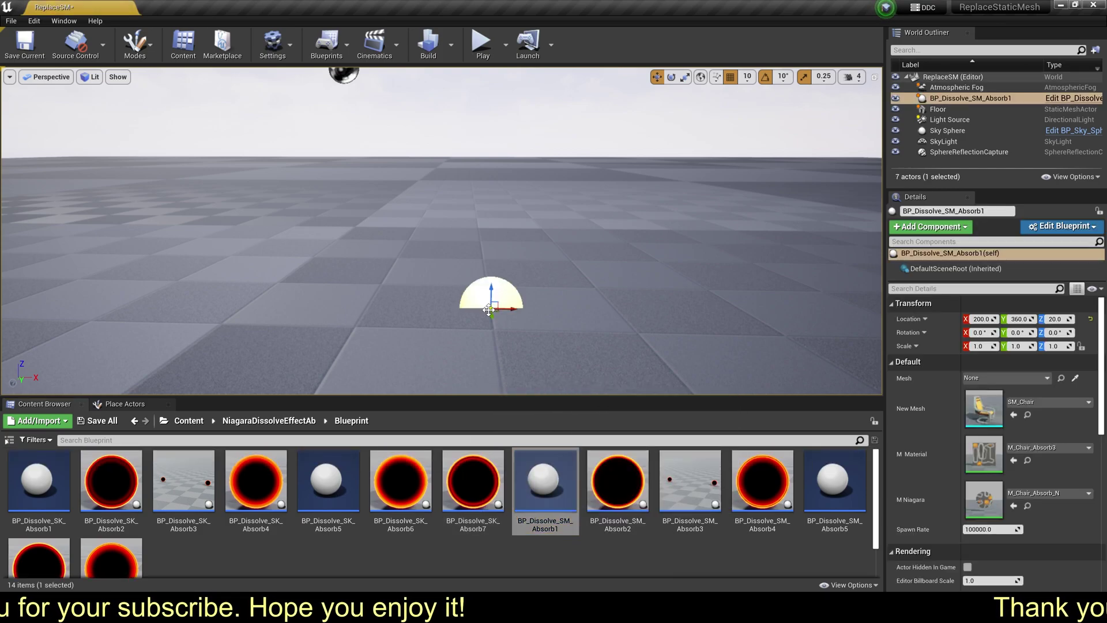
Step: Add SM_Chair from Demo/StaticMeshExample beside the dissolve blueprint and assign it as the blueprint's Mesh
{"action": "left_click", "coordinate": [277, 420]}
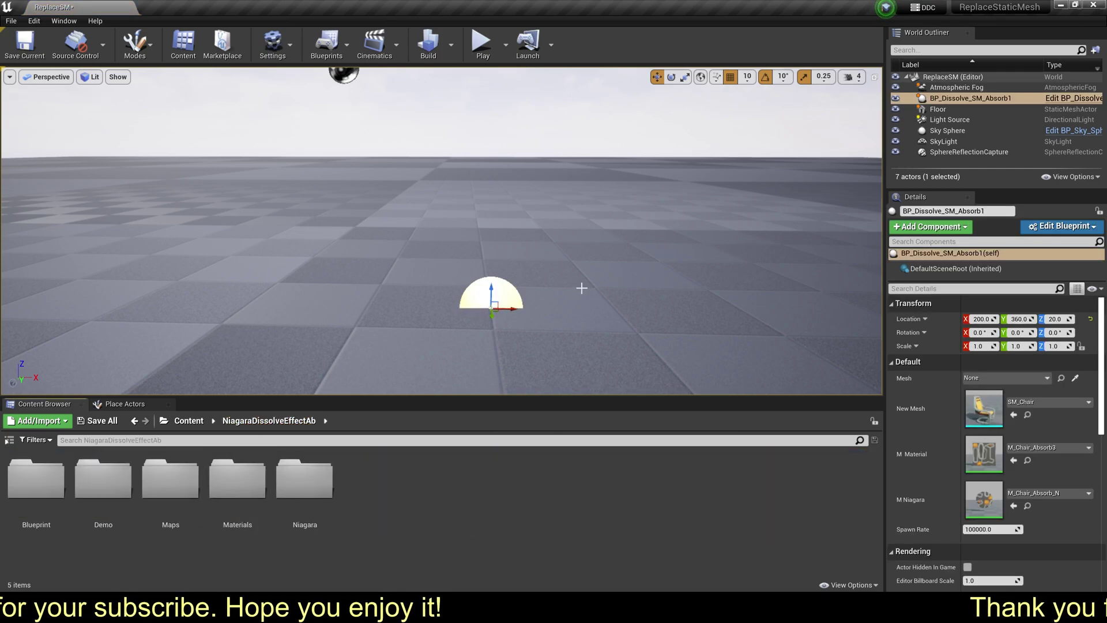
{"action": "left_click", "coordinate": [1021, 414]}
{"action": "left_click_drag", "start_coordinate": [171, 479], "coordinate": [622, 297]}
{"action": "left_click", "coordinate": [491, 294]}
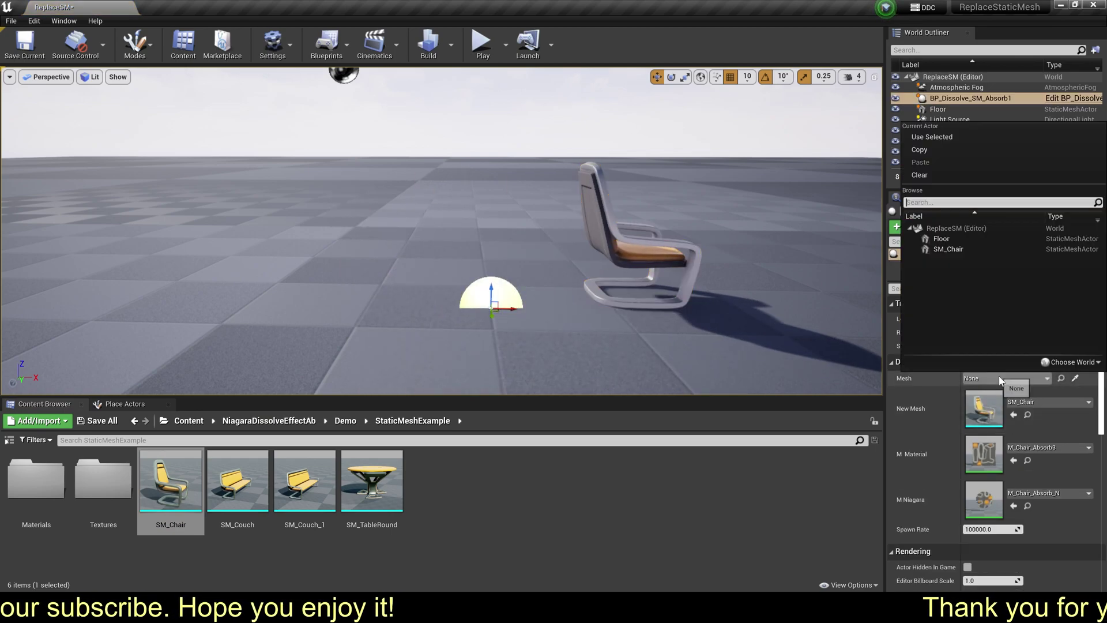
{"action": "right_click_drag", "start_coordinate": [612, 196], "coordinate": [554, 197]}
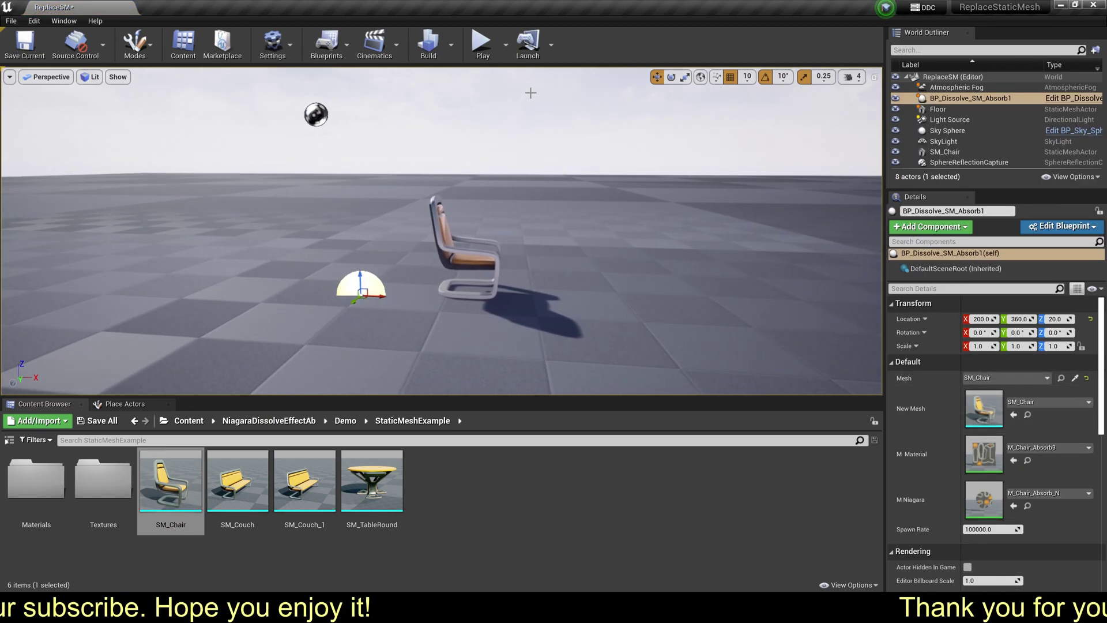
Step: Play the level to preview the dissolve effect on the chair, and stop the simulation
{"action": "left_click", "coordinate": [483, 45]}
{"action": "left_click", "coordinate": [494, 98]}
{"action": "key", "text": "d"}
{"action": "key", "text": "s"}
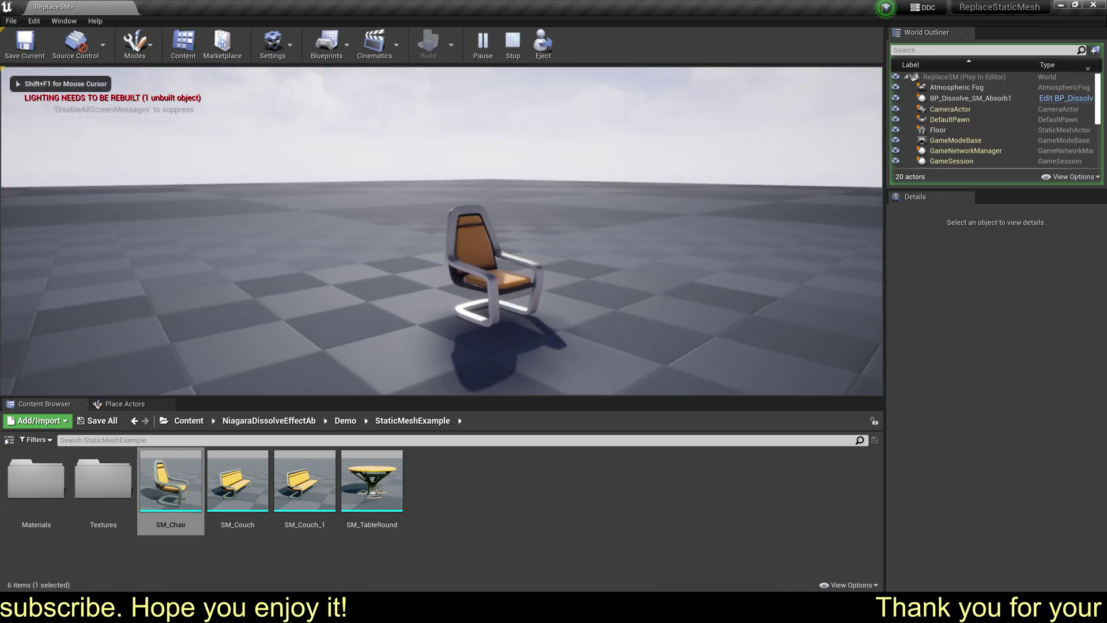
{"action": "key", "text": "a"}
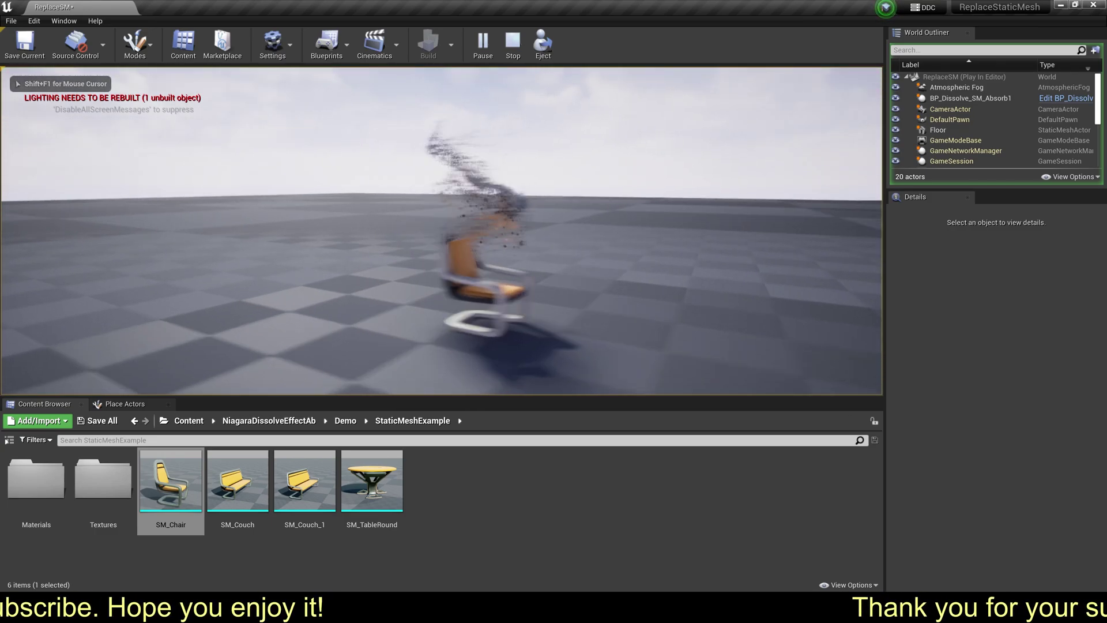
{"action": "key", "text": "Escape"}
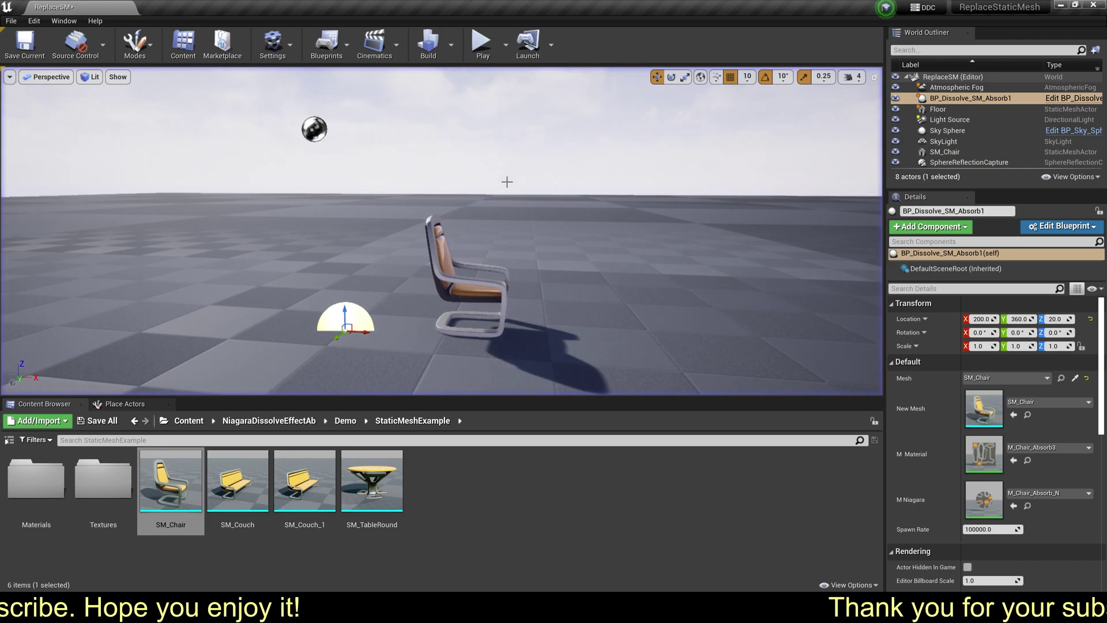
Step: Place the SM_Brazier mesh from Church/Mesh in the level near the chair
{"action": "left_click", "coordinate": [353, 322]}
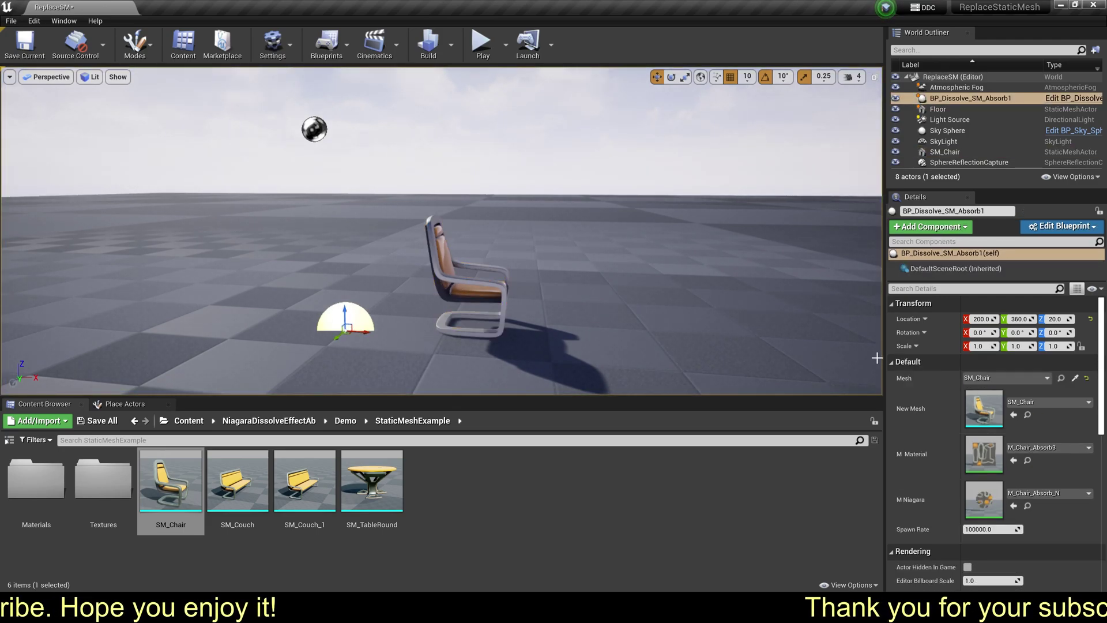
{"action": "left_click", "coordinate": [188, 421]}
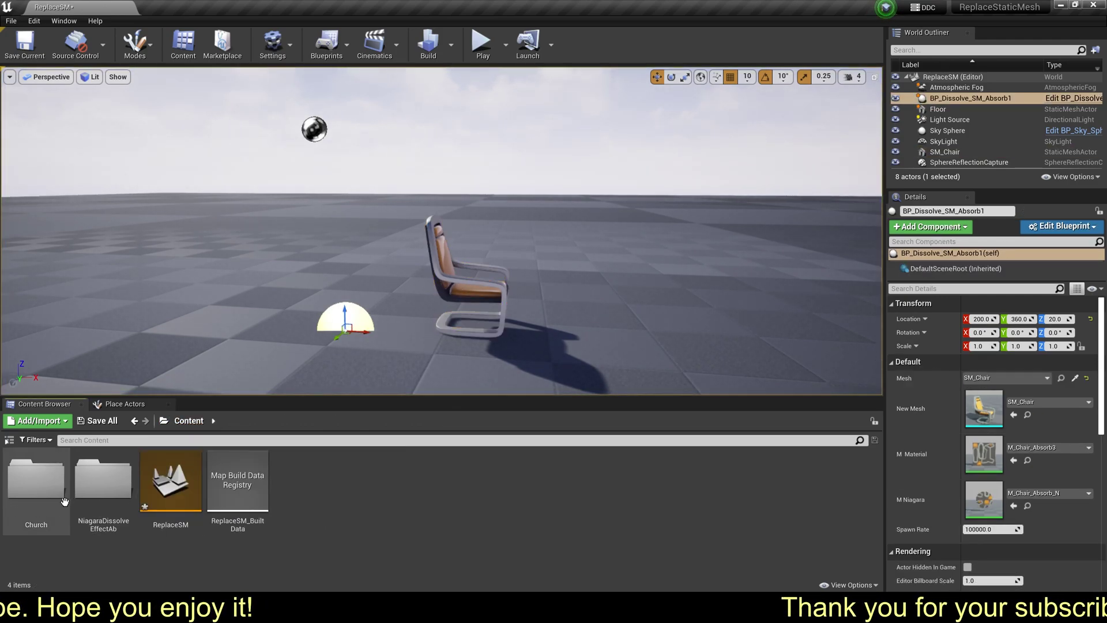
{"action": "double_click", "coordinate": [36, 479]}
{"action": "double_click", "coordinate": [35, 479]}
{"action": "left_click_drag", "start_coordinate": [170, 480], "coordinate": [729, 351]}
{"action": "key", "text": "f"}
{"action": "left_click_drag", "start_coordinate": [504, 273], "coordinate": [606, 267]}
Step: Locate the M Material assigned to the dissolve blueprint, M_Chair_Absorb3, and open it for editing
{"action": "left_click", "coordinate": [390, 260]}
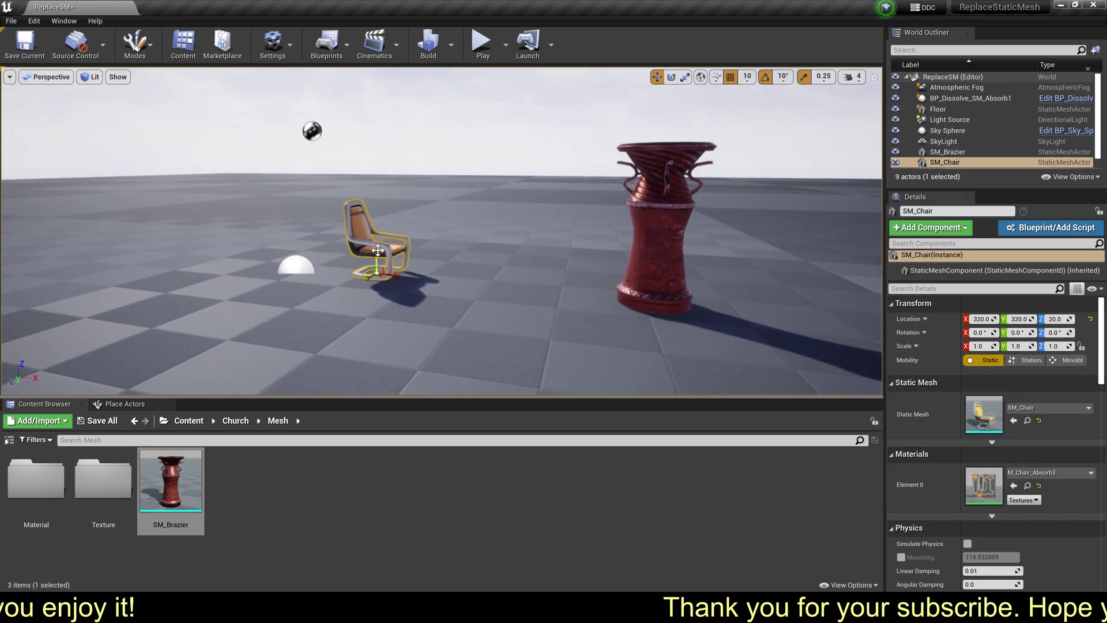
{"action": "left_click", "coordinate": [301, 275]}
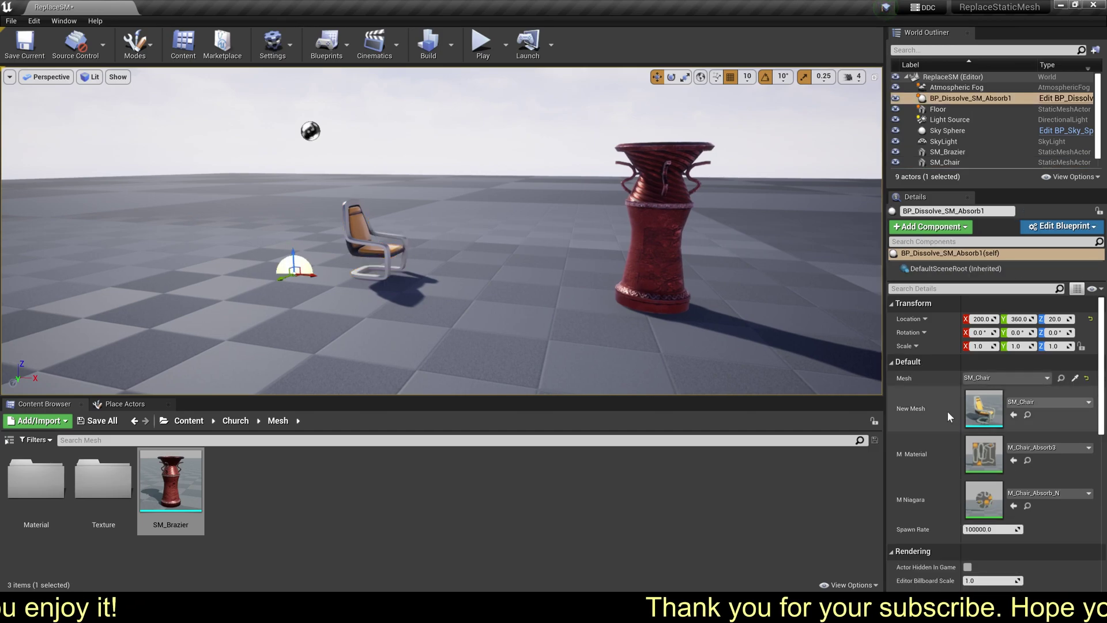
{"action": "left_click", "coordinate": [1029, 461]}
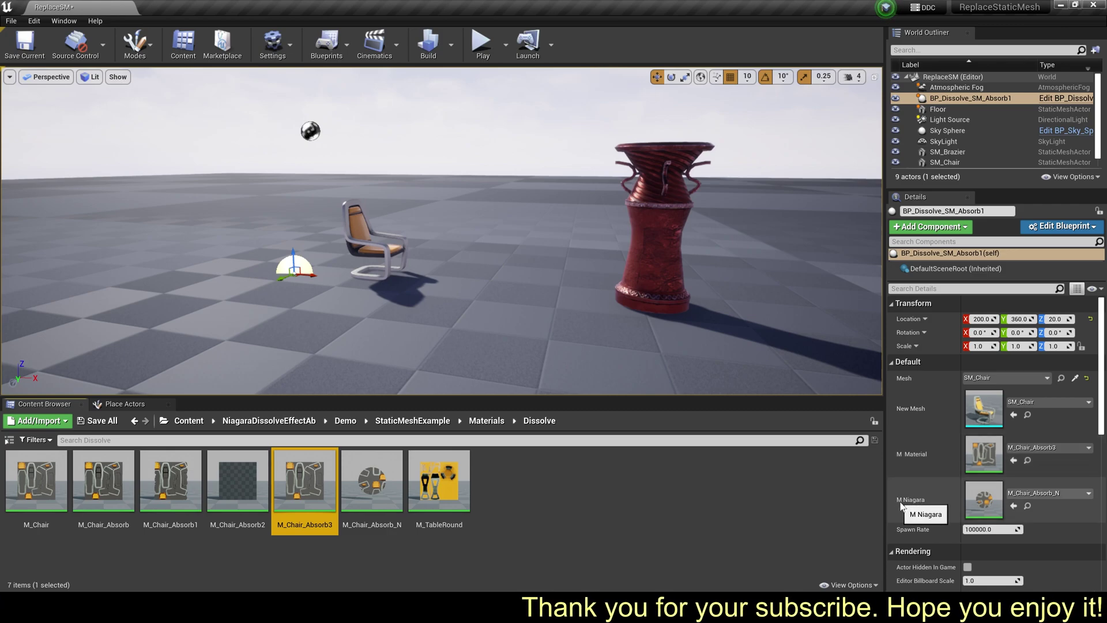
{"action": "left_click", "coordinate": [651, 279]}
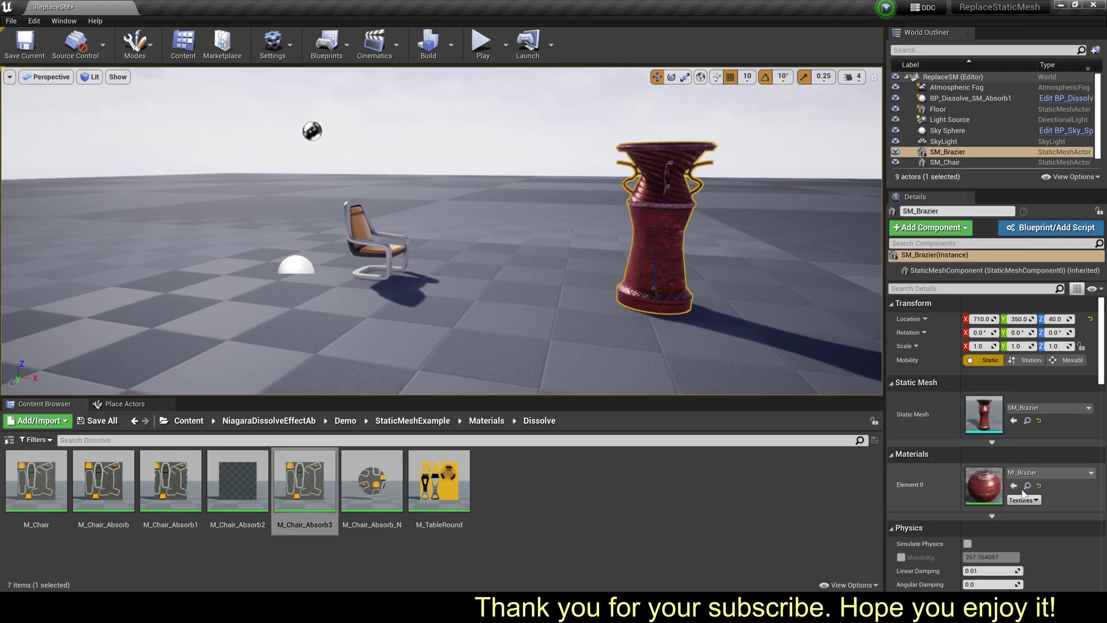
{"action": "double_click", "coordinate": [304, 481]}
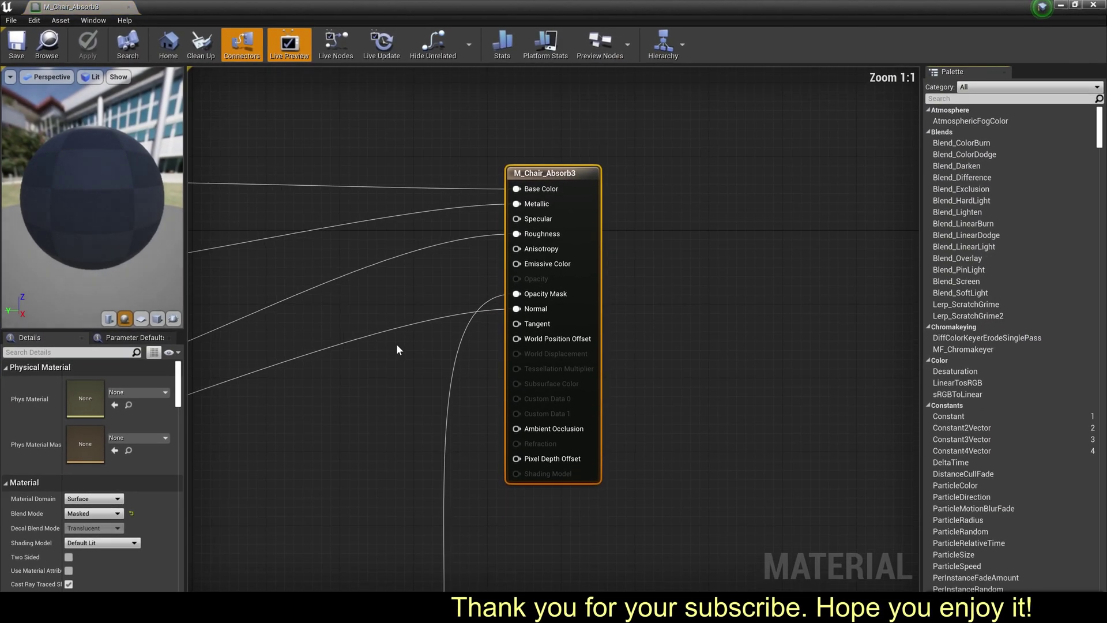
Step: Copy the commented dissolve node group that feeds Opacity Mask in M_Chair_Absorb3, and return to the level
{"action": "scroll", "coordinate": [577, 213], "scroll_direction": "down", "scroll_amount": 3}
{"action": "scroll", "coordinate": [597, 218], "scroll_direction": "up", "scroll_amount": 2}
{"action": "scroll", "coordinate": [588, 222], "scroll_direction": "down", "scroll_amount": 1}
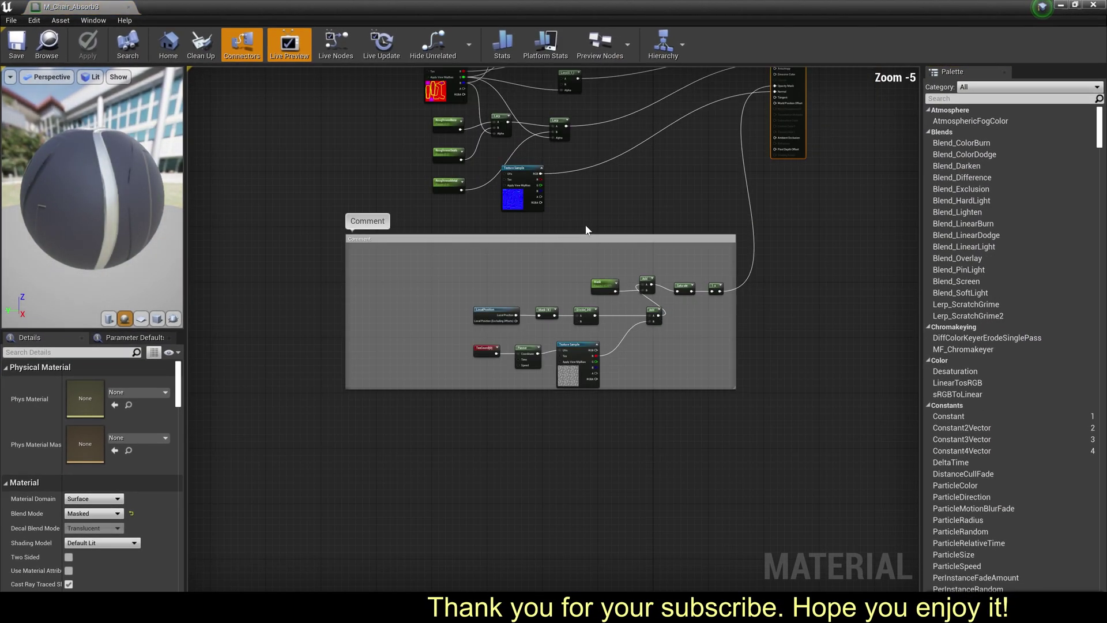
{"action": "left_click_drag", "start_coordinate": [356, 274], "coordinate": [738, 442]}
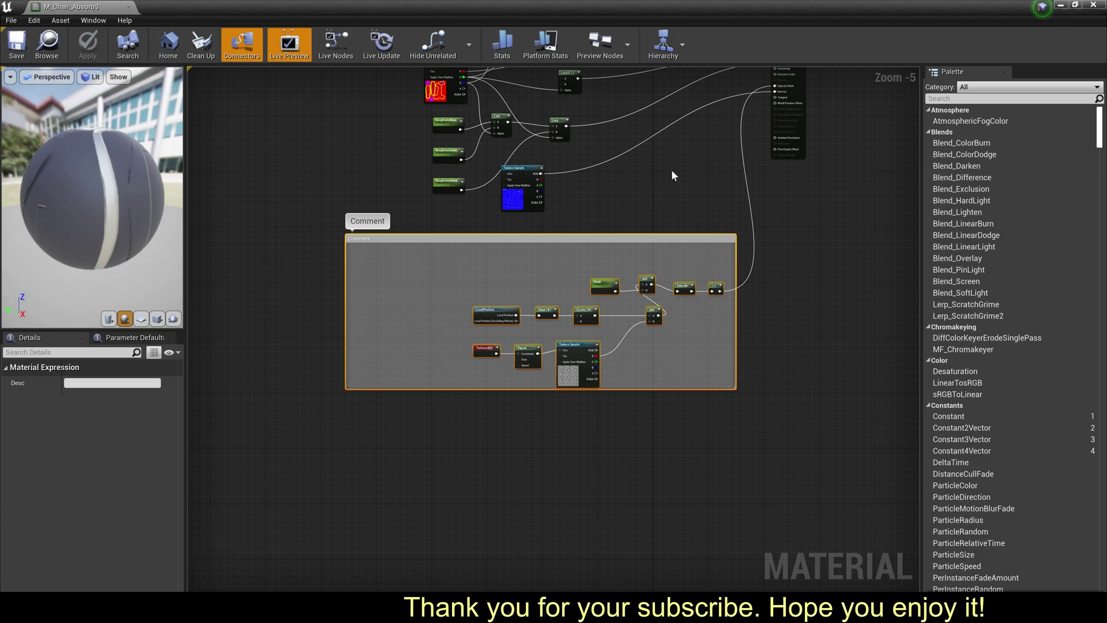
{"action": "right_click_drag", "start_coordinate": [673, 175], "coordinate": [581, 303]}
{"action": "scroll", "coordinate": [616, 284], "scroll_direction": "up", "scroll_amount": 2}
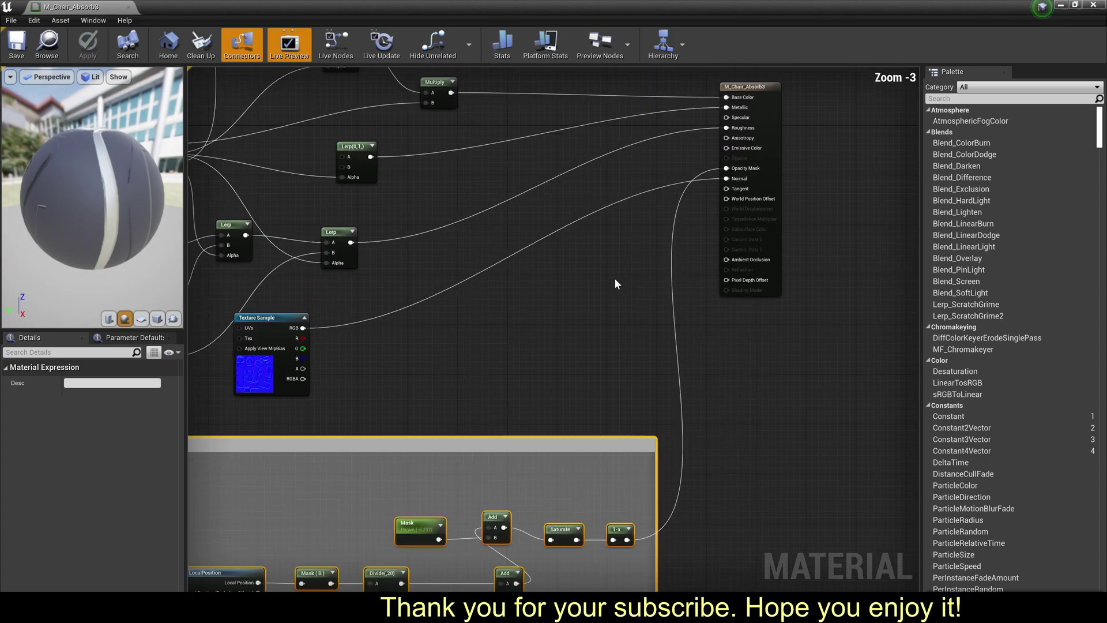
{"action": "right_click_drag", "start_coordinate": [457, 429], "coordinate": [628, 248]}
{"action": "scroll", "coordinate": [629, 248], "scroll_direction": "down", "scroll_amount": 2}
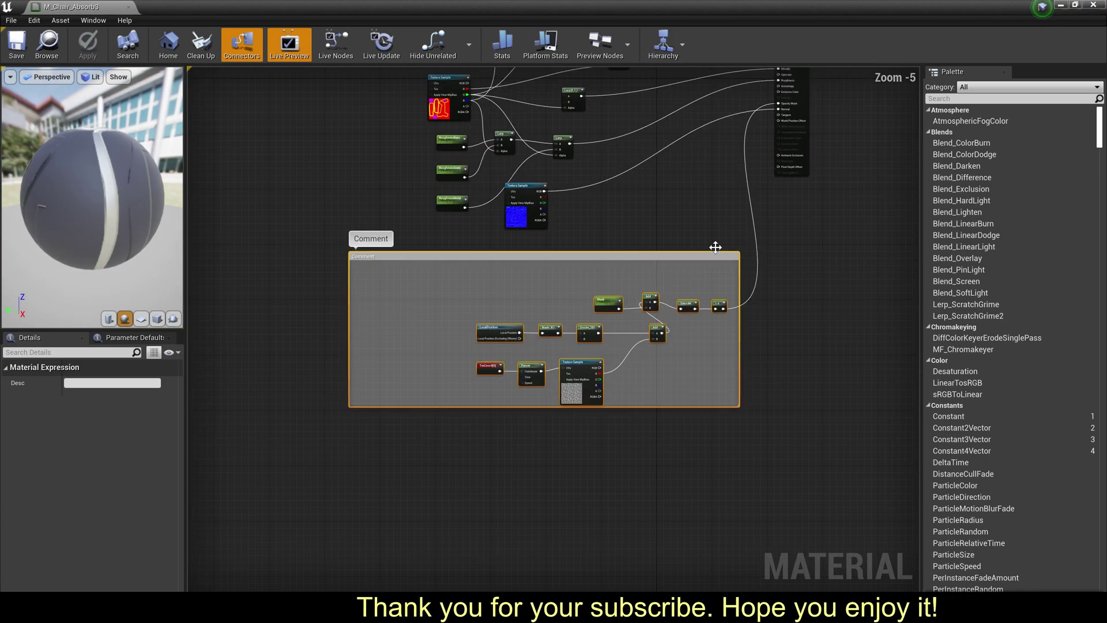
{"action": "left_click", "coordinate": [1061, 6]}
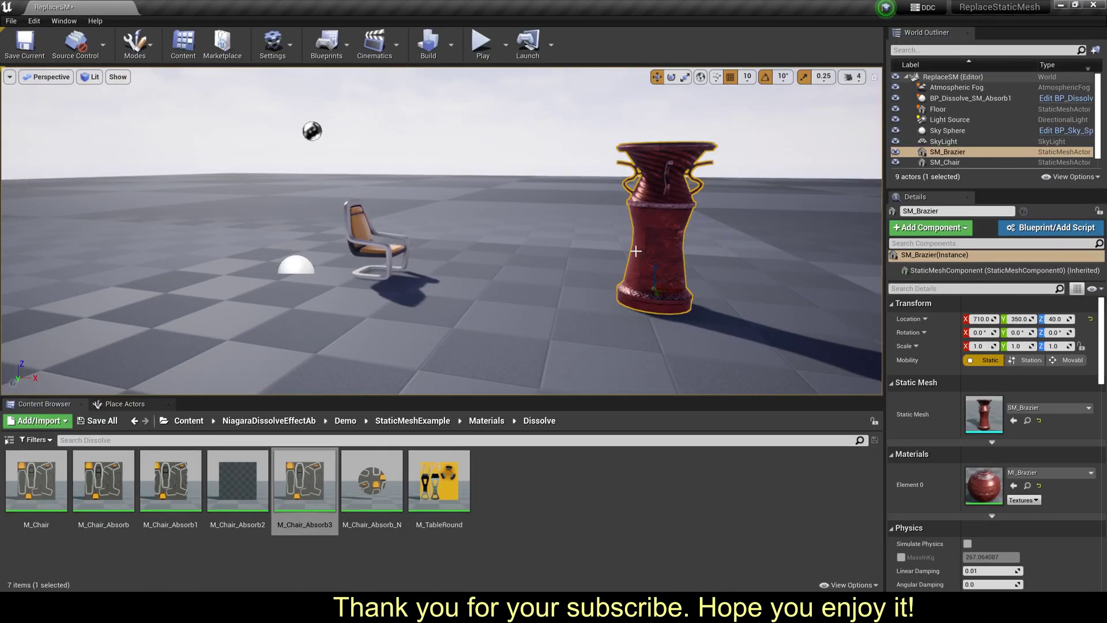
Step: Open M_DefaultEffectMesh from the brazier's material folder and paste the dissolve node group below its existing nodes
{"action": "left_click", "coordinate": [1027, 486]}
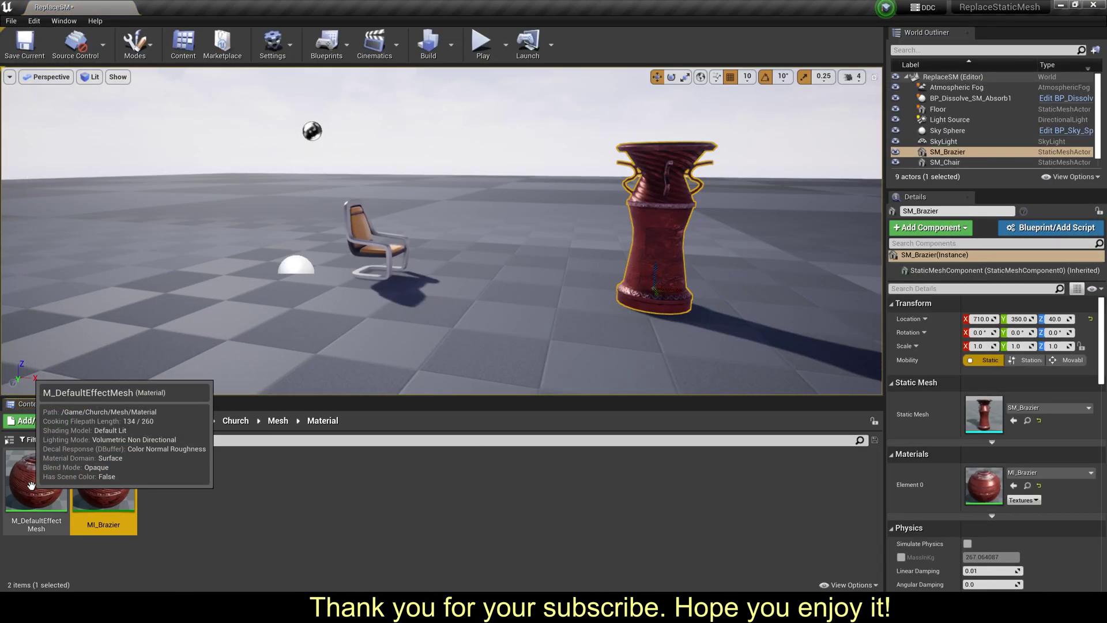
{"action": "double_click", "coordinate": [31, 485]}
{"action": "scroll", "coordinate": [580, 315], "scroll_direction": "down", "scroll_amount": 5}
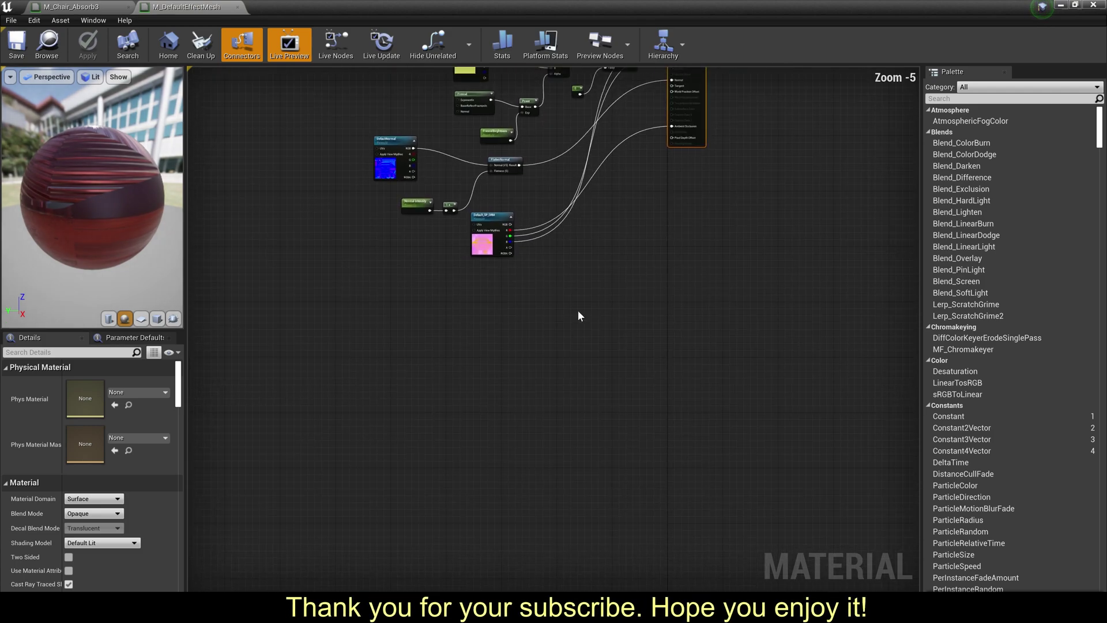
{"action": "key", "text": "ctrl+v"}
{"action": "left_click_drag", "start_coordinate": [593, 246], "coordinate": [544, 277]}
{"action": "left_click", "coordinate": [605, 204]}
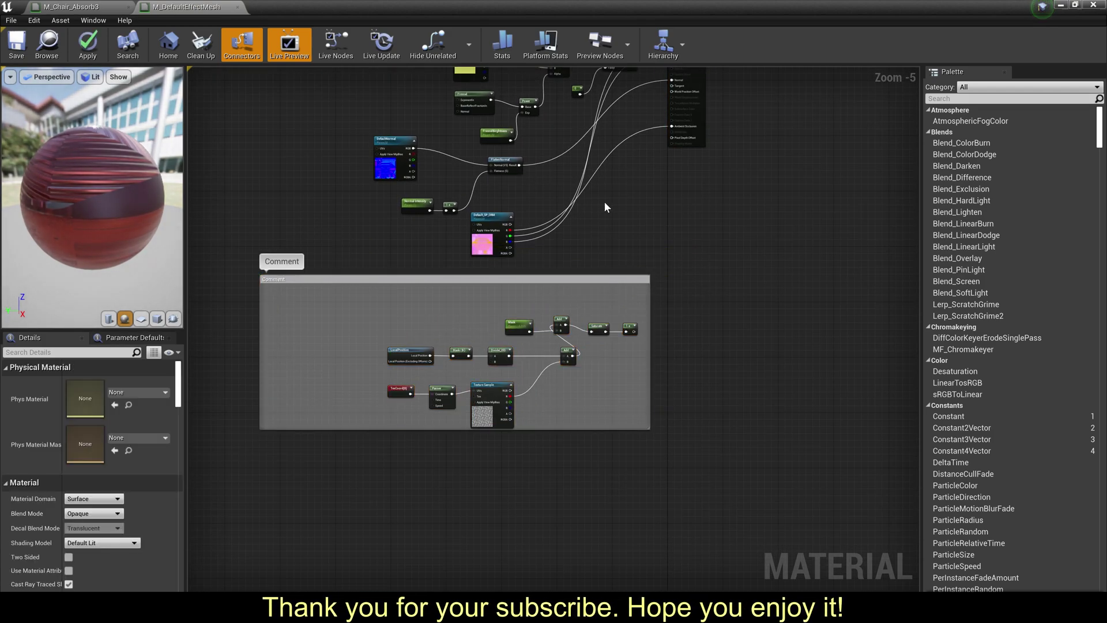
Step: Connect the output of the pasted group's final 1-x node to the Opacity Mask input of M_DefaultEffectMesh
{"action": "right_click_drag", "start_coordinate": [605, 204], "coordinate": [530, 303]}
{"action": "scroll", "coordinate": [568, 403], "scroll_direction": "up", "scroll_amount": 2}
{"action": "scroll", "coordinate": [568, 408], "scroll_direction": "down", "scroll_amount": 1}
{"action": "right_click_drag", "start_coordinate": [581, 421], "coordinate": [625, 460]}
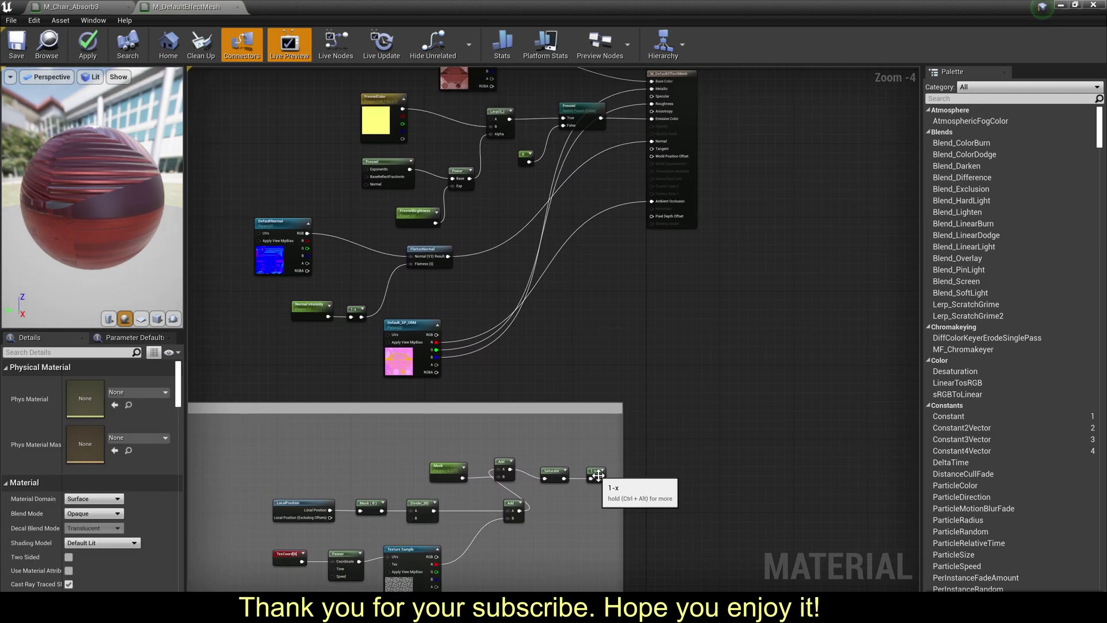
{"action": "left_click_drag", "start_coordinate": [600, 478], "coordinate": [656, 135]}
{"action": "right_click_drag", "start_coordinate": [609, 150], "coordinate": [597, 252]}
{"action": "scroll", "coordinate": [597, 254], "scroll_direction": "up", "scroll_amount": 4}
{"action": "scroll", "coordinate": [548, 358], "scroll_direction": "down", "scroll_amount": 2}
{"action": "right_click_drag", "start_coordinate": [528, 381], "coordinate": [543, 248]}
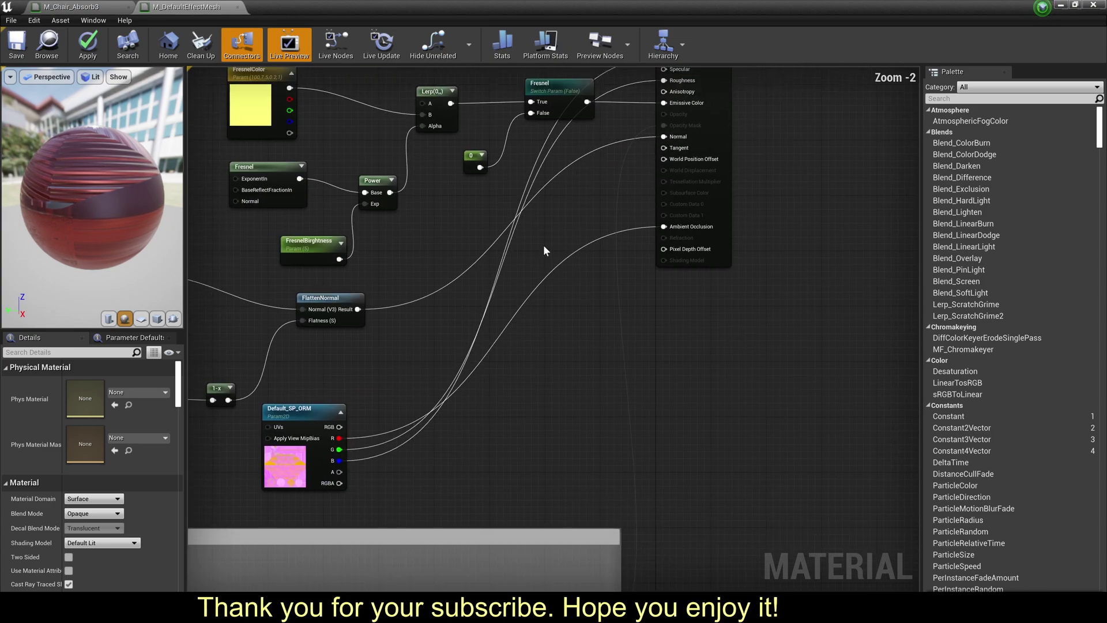
Step: Set the Blend Mode of M_DefaultEffectMesh to Masked, save the material and return to the level
{"action": "left_click", "coordinate": [114, 518]}
{"action": "left_click", "coordinate": [86, 535]}
{"action": "right_click_drag", "start_coordinate": [513, 459], "coordinate": [515, 355]}
{"action": "scroll", "coordinate": [515, 356], "scroll_direction": "down", "scroll_amount": 1}
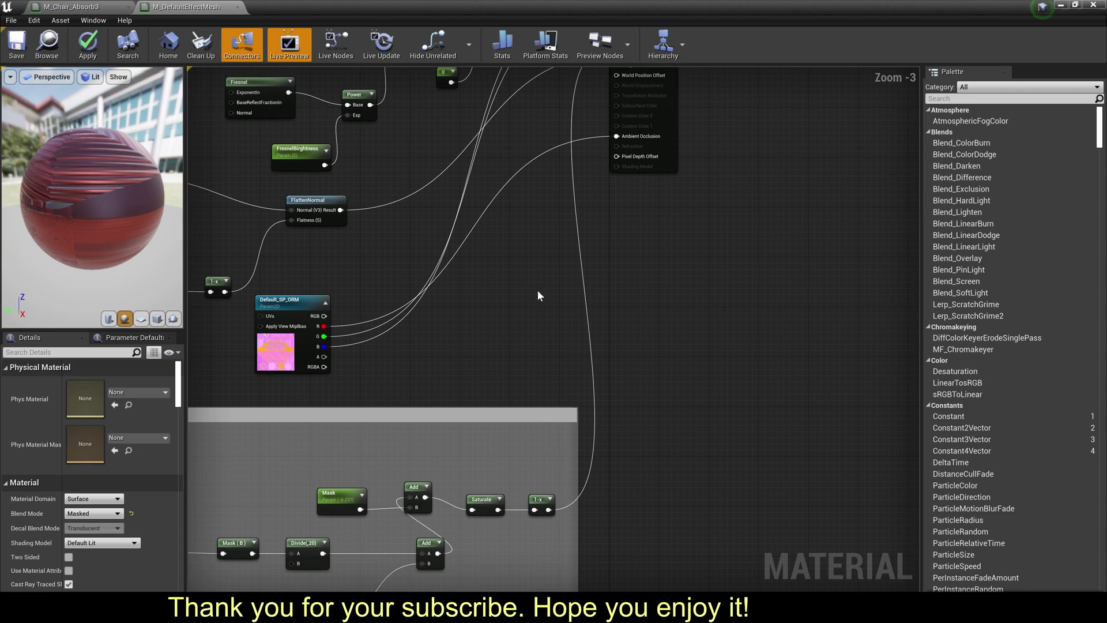
{"action": "right_click_drag", "start_coordinate": [504, 271], "coordinate": [486, 347]}
{"action": "left_click", "coordinate": [26, 49]}
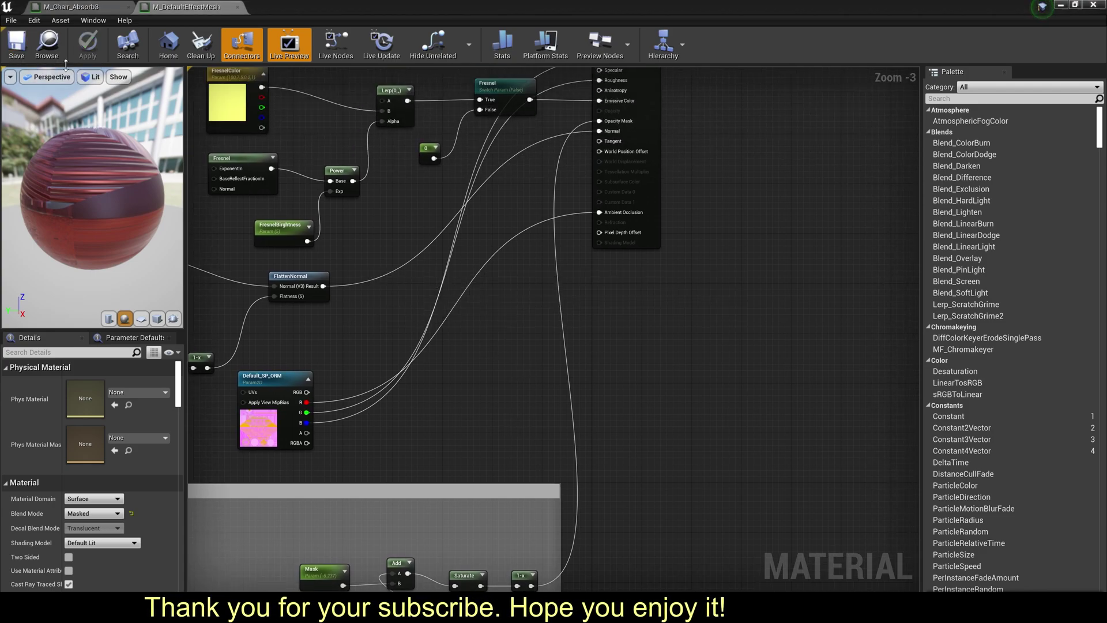
{"action": "left_click", "coordinate": [1063, 6]}
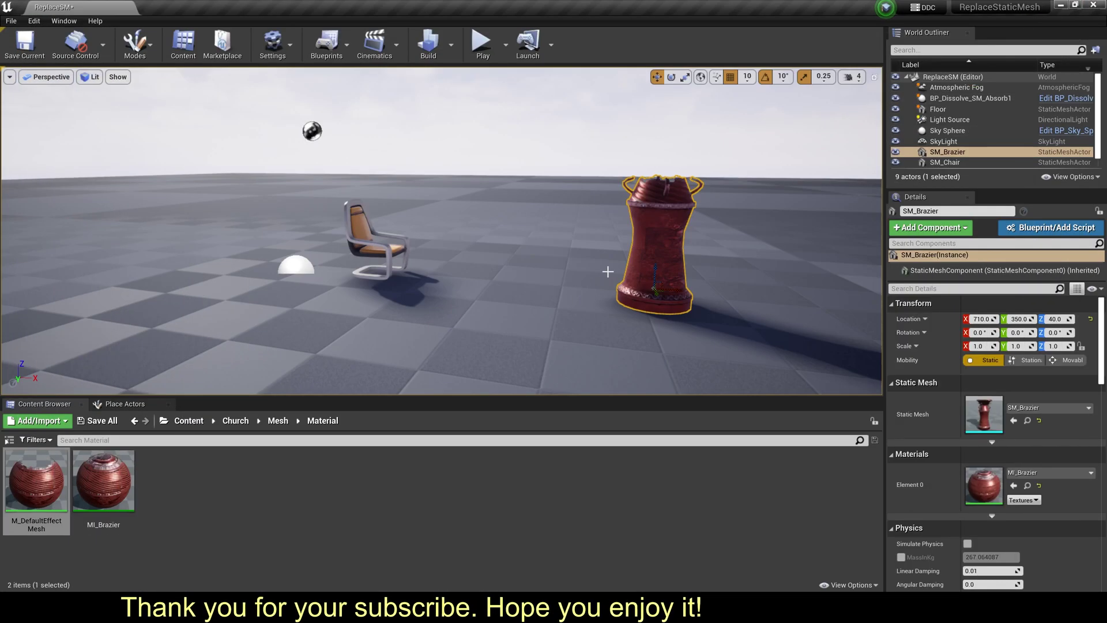
Step: Reopen M_DefaultEffectMesh and set the Mask parameter's default value to about -9.07, keeping the brazier visible in the level alongside the material window
{"action": "double_click", "coordinate": [47, 480]}
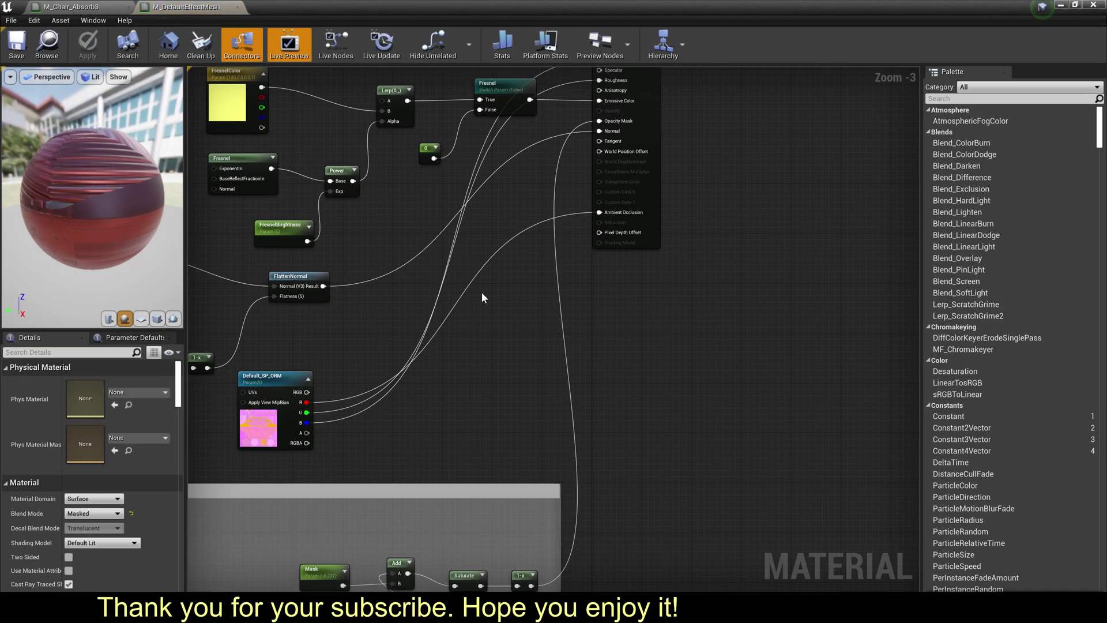
{"action": "right_click_drag", "start_coordinate": [483, 297], "coordinate": [738, 96]}
{"action": "left_click", "coordinate": [578, 381]}
{"action": "double_click", "coordinate": [459, 5]}
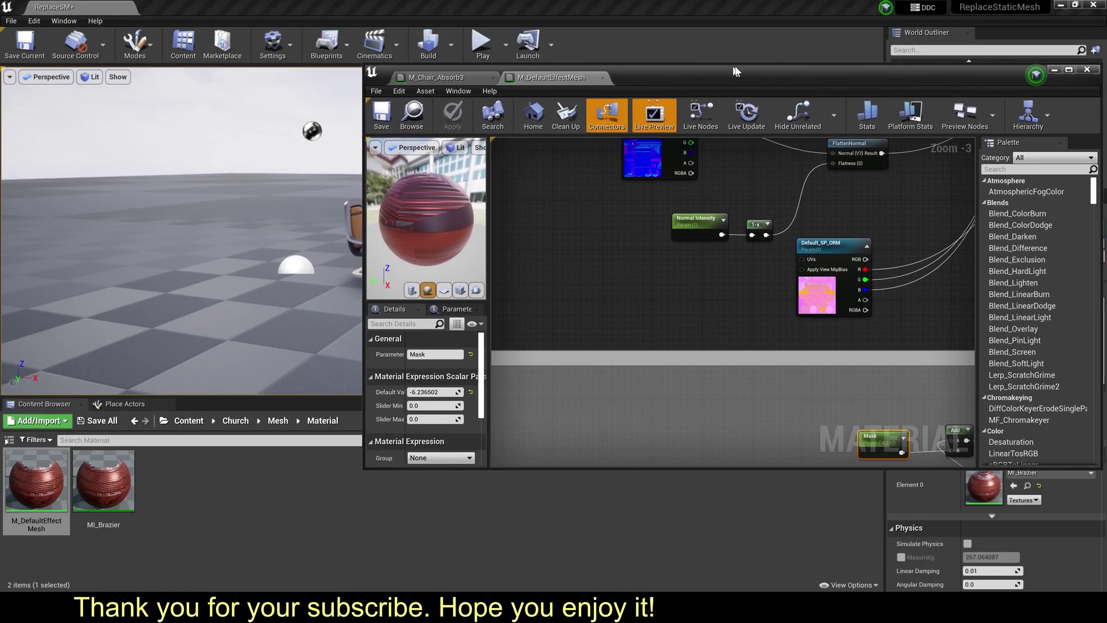
{"action": "left_click_drag", "start_coordinate": [800, 93], "coordinate": [864, 26]}
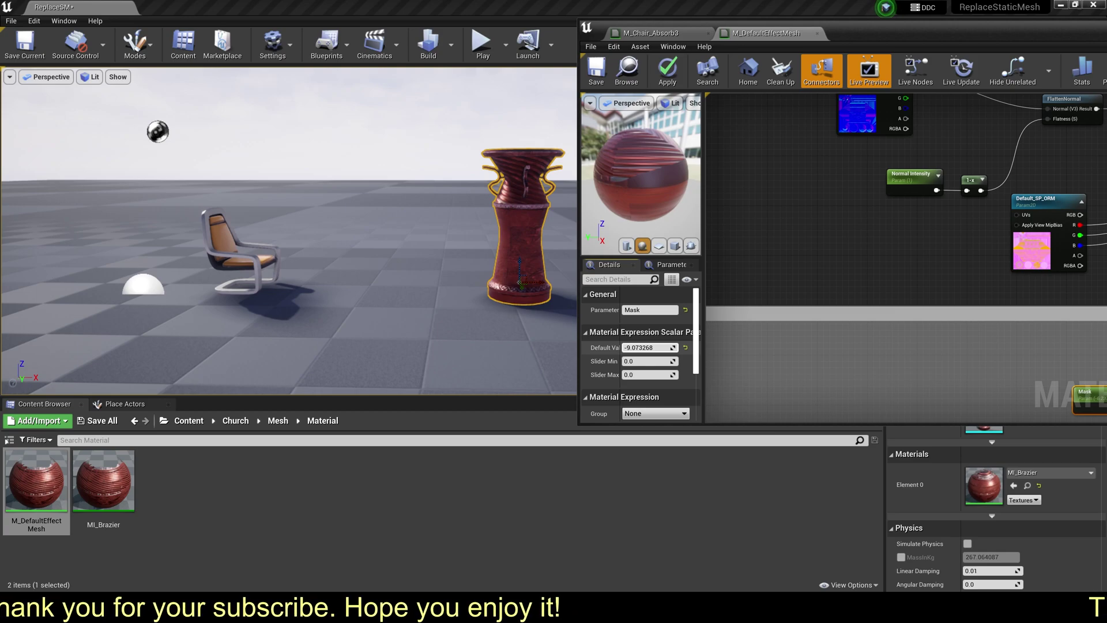
Step: Save M_DefaultEffectMesh, restore the material editor to full size and return to the level
{"action": "left_click", "coordinate": [603, 80]}
{"action": "left_click_drag", "start_coordinate": [878, 37], "coordinate": [509, 63]}
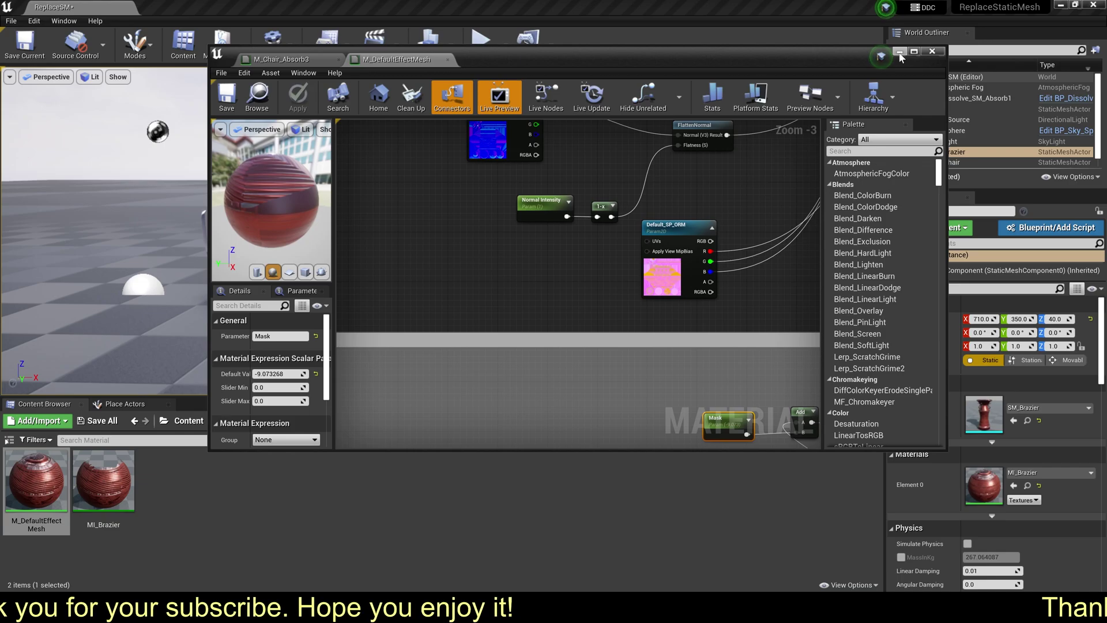
{"action": "left_click", "coordinate": [914, 52]}
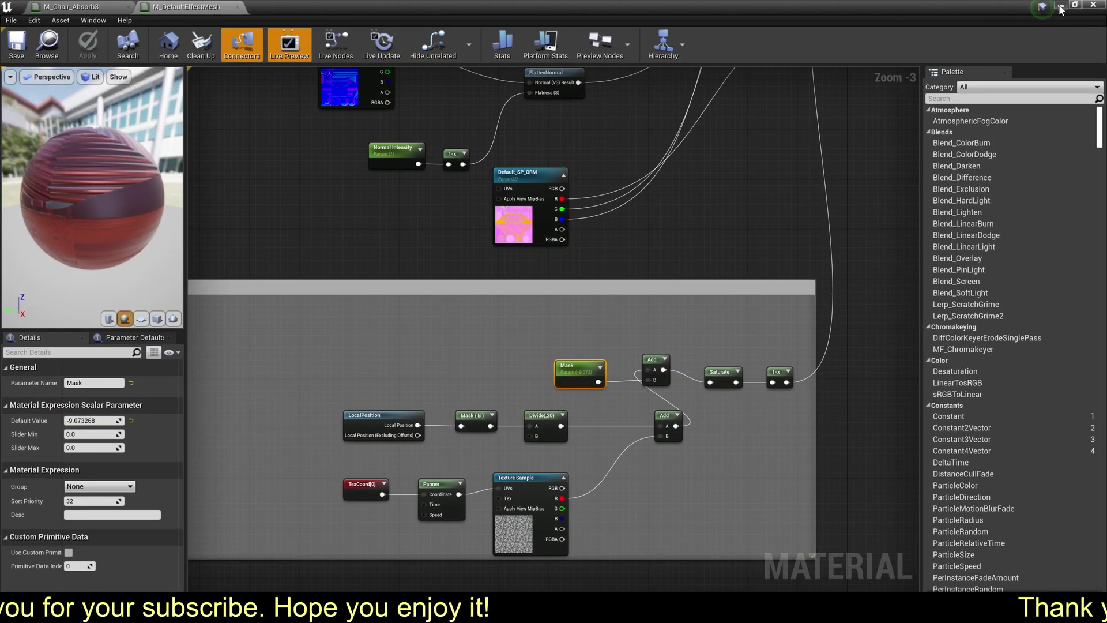
{"action": "left_click", "coordinate": [1060, 6]}
Step: Duplicate M_DefaultEffectMesh in the brazier's material folder and name the copy M_Niagara
{"action": "left_click", "coordinate": [46, 478]}
{"action": "key", "text": "ctrl+w"}
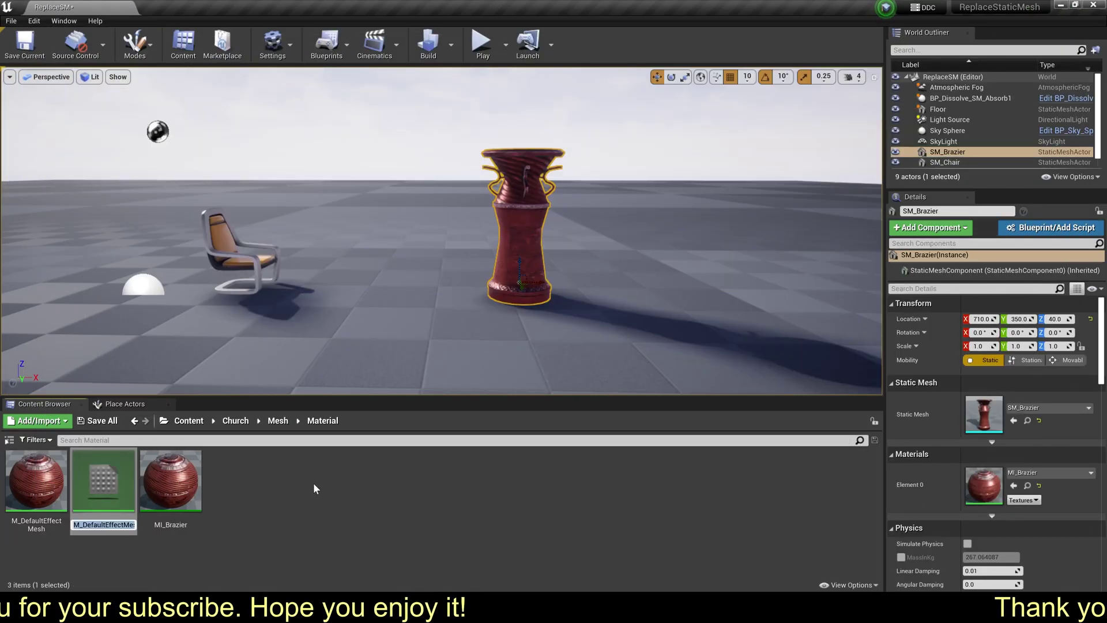
{"action": "key", "text": "BackSpace"}
{"action": "key", "text": "BackSpace"}
{"action": "key", "text": "BackSpace"}
{"action": "key", "text": "BackSpace"}
{"action": "key", "text": "BackSpace"}
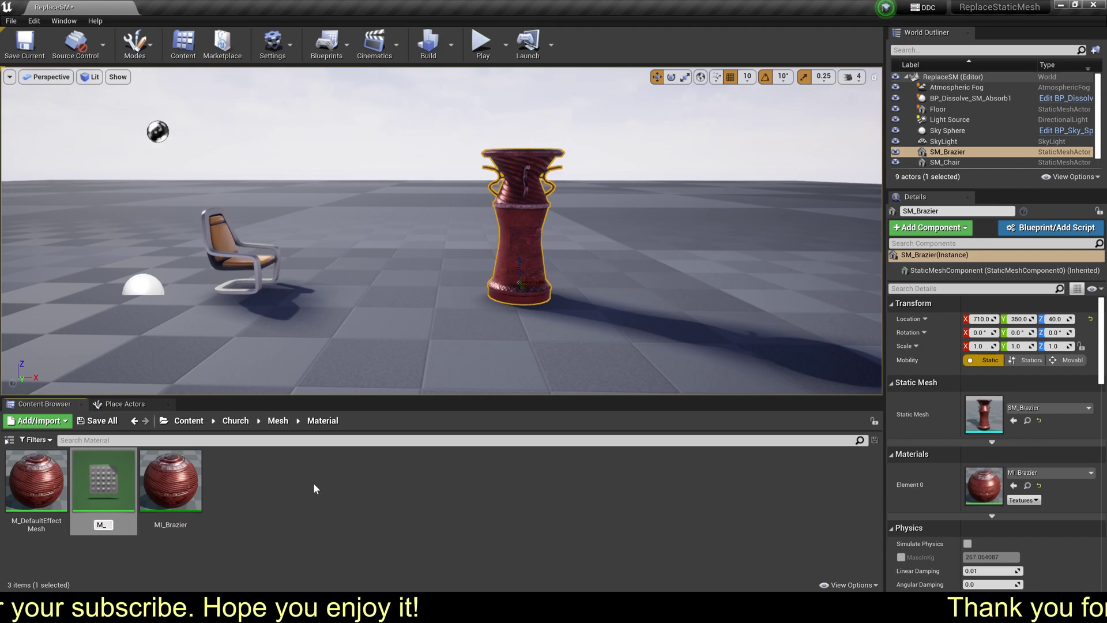
{"action": "type", "text": "Niagara"}
{"action": "key", "text": "Return"}
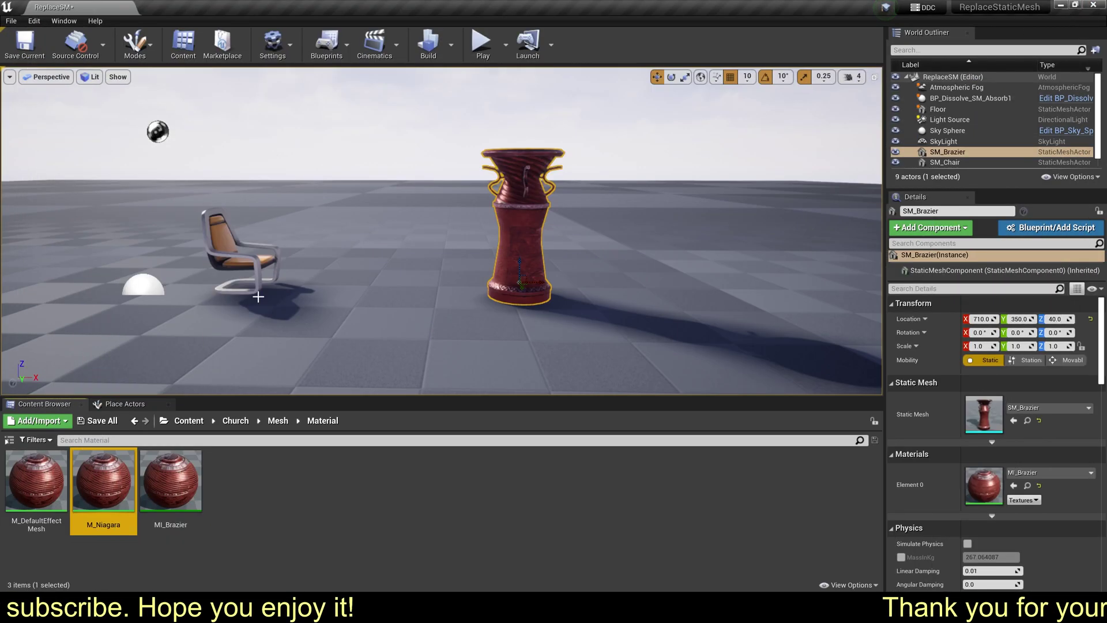
Step: Select BP_Dissolve_SM_Absorb1, open its M Niagara material M_Chair_Absorb_N and locate the Niagara_MeshReproductionSpriteUVs node
{"action": "left_click", "coordinate": [258, 297]}
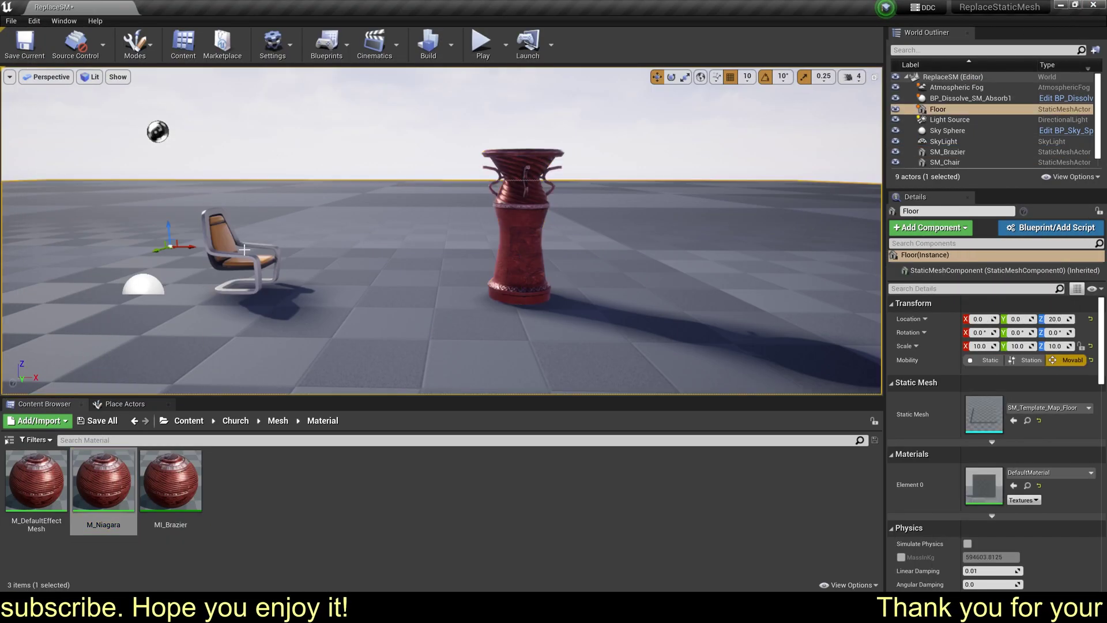
{"action": "left_click", "coordinate": [245, 250]}
{"action": "left_click", "coordinate": [144, 281]}
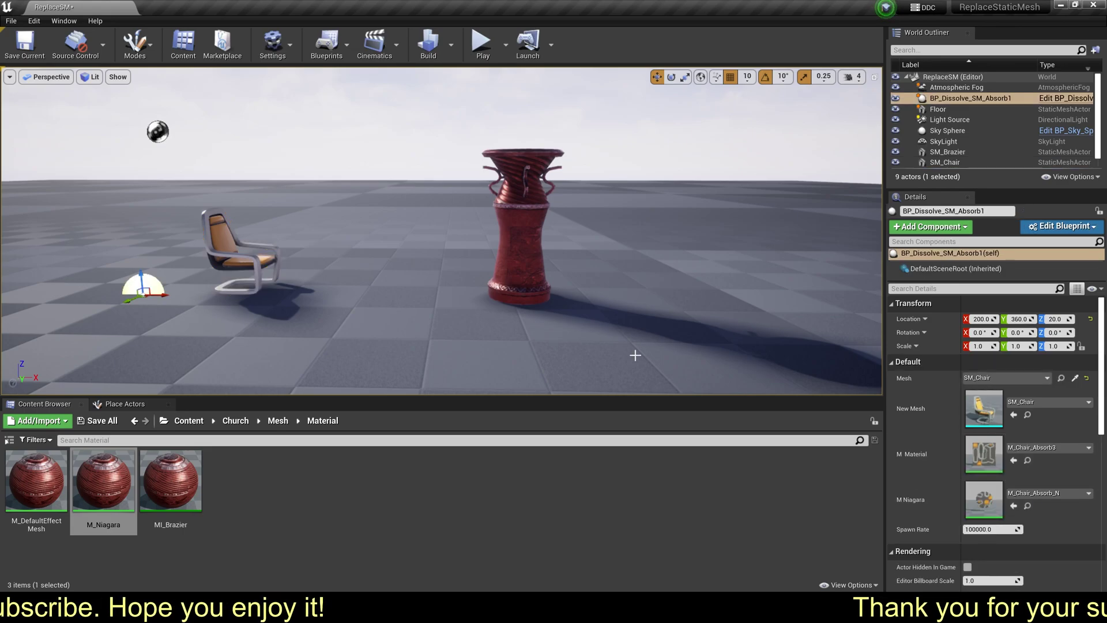
{"action": "double_click", "coordinate": [990, 508]}
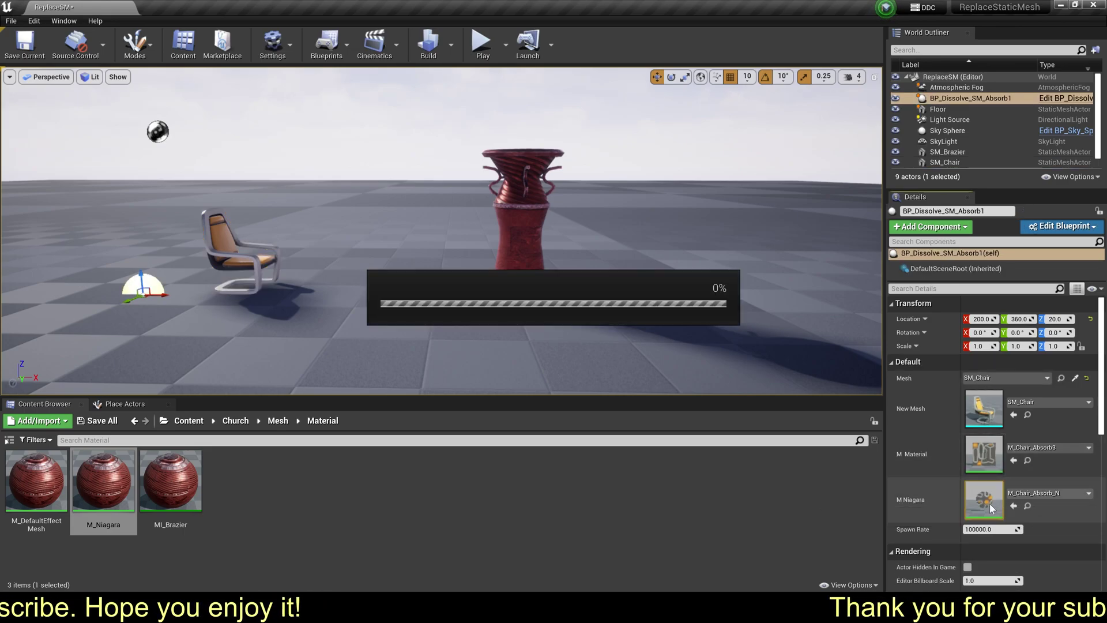
{"action": "scroll", "coordinate": [589, 288], "scroll_direction": "down", "scroll_amount": 4}
{"action": "right_click_drag", "start_coordinate": [722, 218], "coordinate": [434, 386]}
{"action": "scroll", "coordinate": [365, 416], "scroll_direction": "up", "scroll_amount": 4}
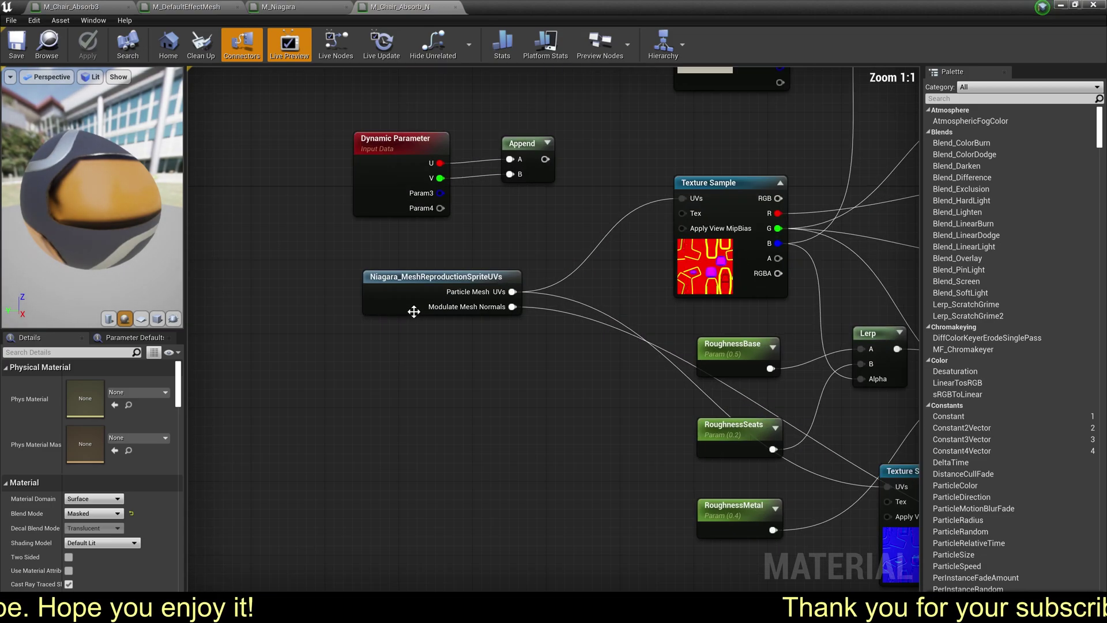
{"action": "left_click", "coordinate": [434, 295]}
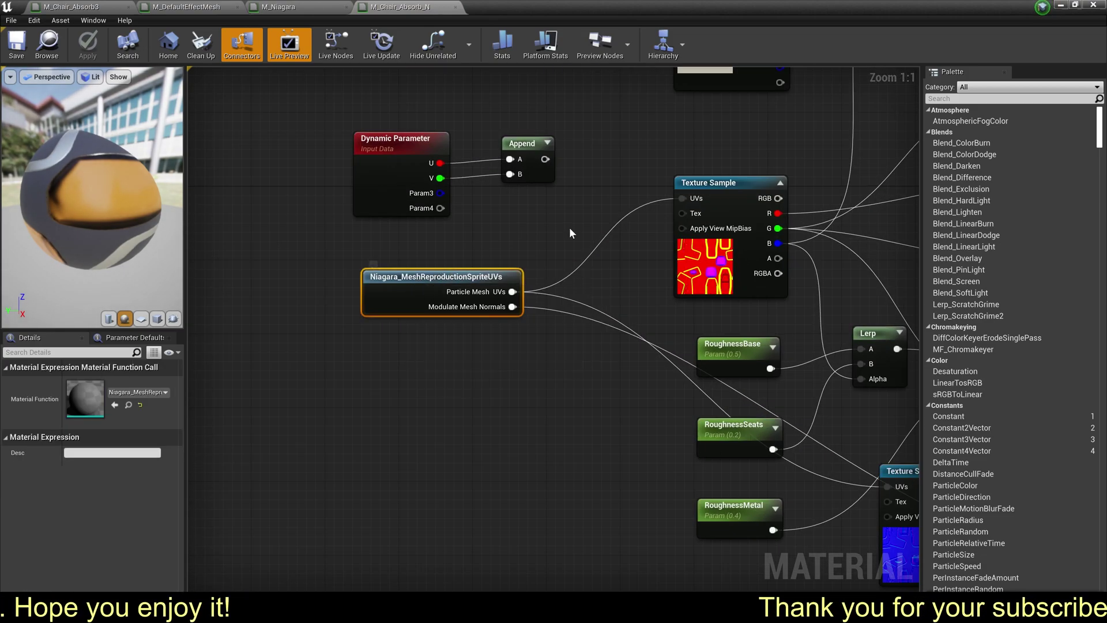
Step: Copy the Particle Color, RadialGradientExponential and Multiply nodes that feed Opacity Mask in M_Chair_Absorb_N
{"action": "scroll", "coordinate": [582, 232], "scroll_direction": "down", "scroll_amount": 2}
{"action": "right_click_drag", "start_coordinate": [687, 228], "coordinate": [220, 264]}
{"action": "right_click_drag", "start_coordinate": [644, 364], "coordinate": [481, 335]}
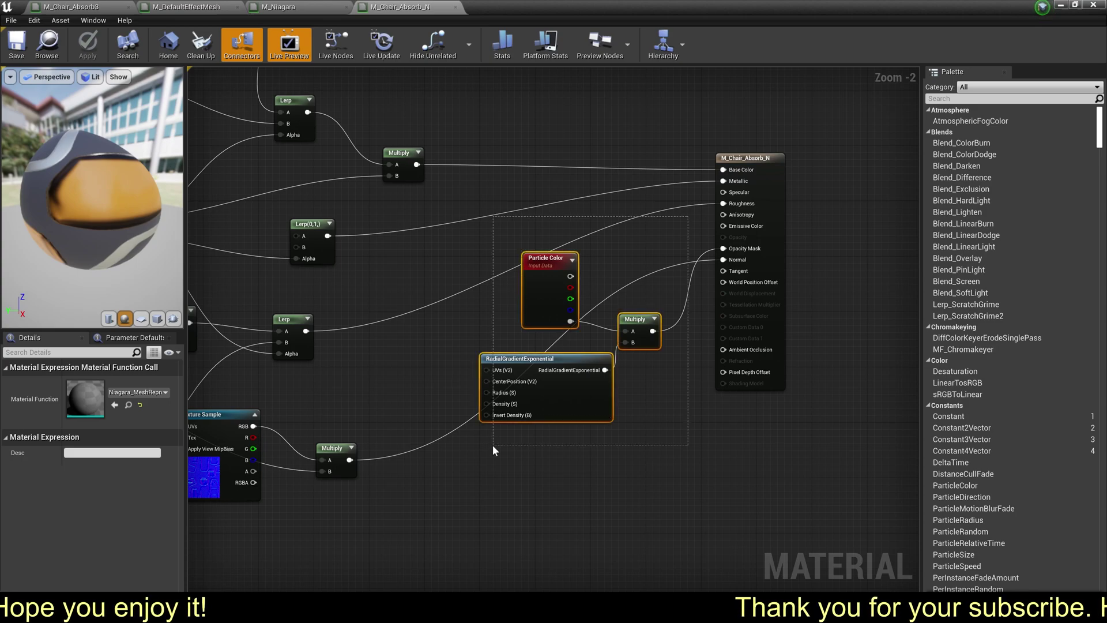
{"action": "left_click_drag", "start_coordinate": [494, 450], "coordinate": [492, 447]}
{"action": "right_click_drag", "start_coordinate": [427, 323], "coordinate": [629, 362]}
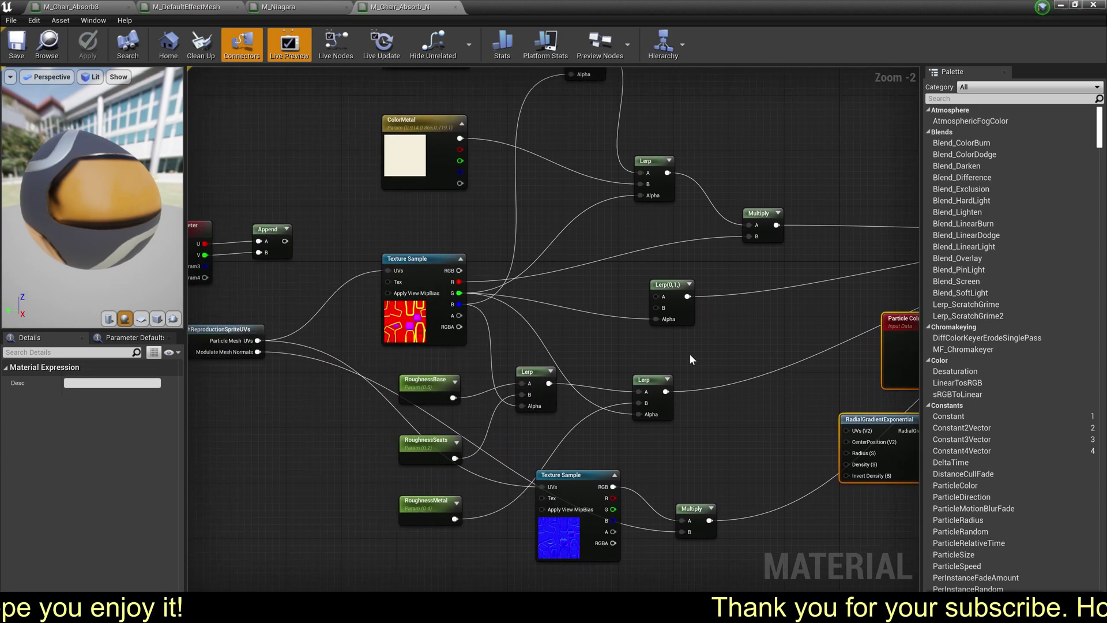
Step: Delete the dissolve comment box and all its nodes from the M_Niagara material graph
{"action": "left_click", "coordinate": [300, 8]}
{"action": "scroll", "coordinate": [440, 192], "scroll_direction": "down", "scroll_amount": 2}
{"action": "right_click_drag", "start_coordinate": [323, 481], "coordinate": [496, 260]}
{"action": "right_click_drag", "start_coordinate": [529, 323], "coordinate": [573, 202]}
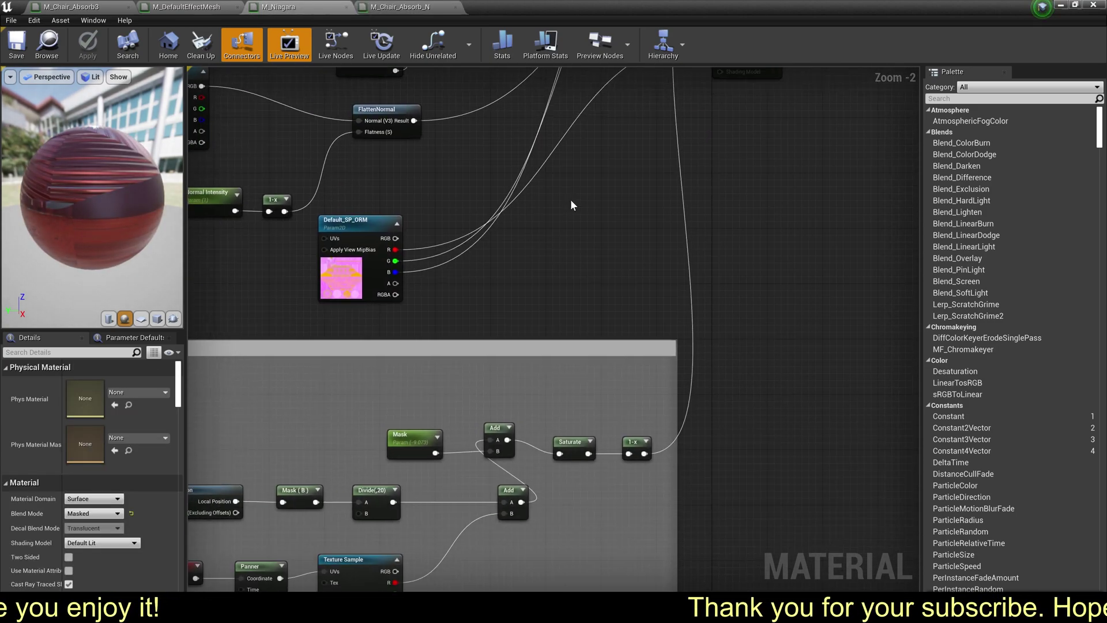
{"action": "scroll", "coordinate": [585, 216], "scroll_direction": "down", "scroll_amount": 2}
{"action": "left_click_drag", "start_coordinate": [628, 311], "coordinate": [618, 329]}
{"action": "key", "text": "Delete"}
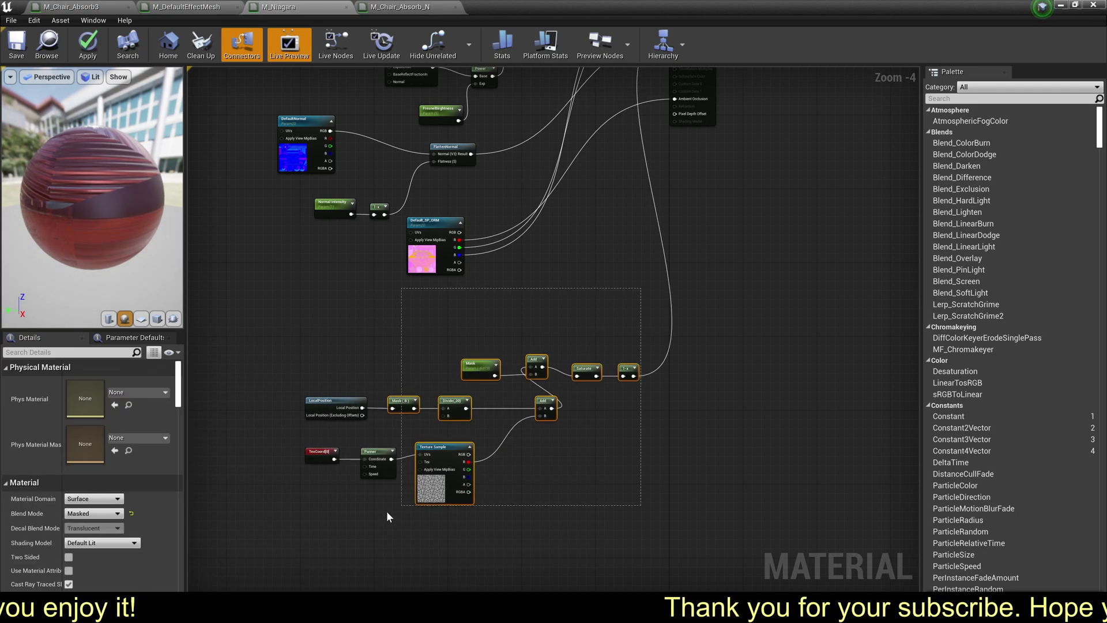
{"action": "key", "text": "Delete"}
Step: Paste the particle opacity nodes into M_Niagara and connect the Multiply output to the Opacity Mask input
{"action": "right_click_drag", "start_coordinate": [467, 391], "coordinate": [493, 442]}
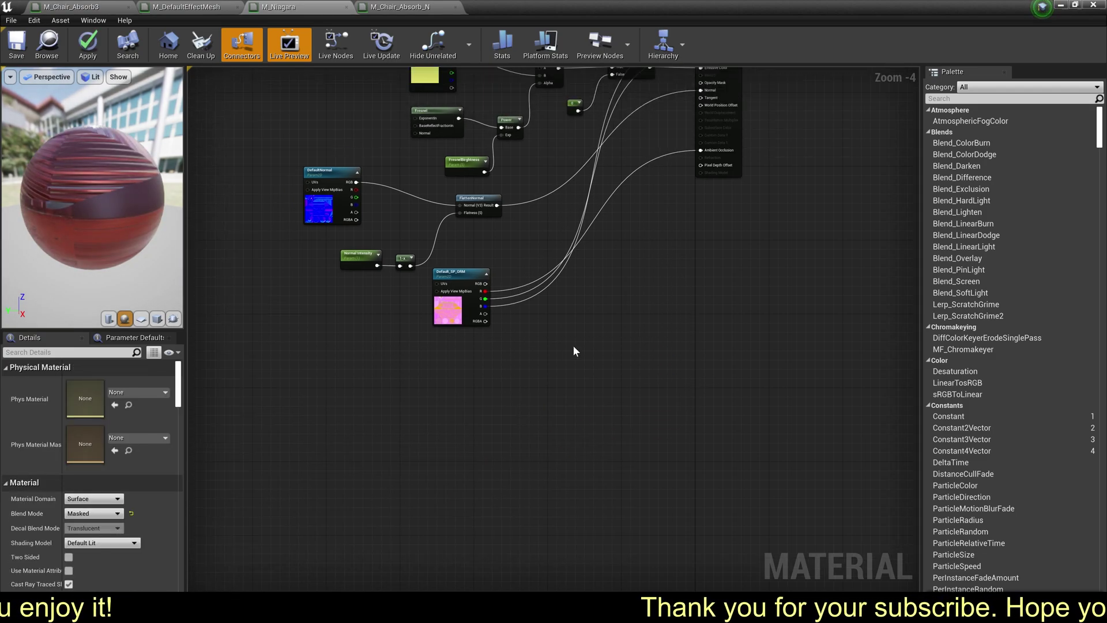
{"action": "key", "text": "ctrl+v"}
{"action": "scroll", "coordinate": [599, 409], "scroll_direction": "up", "scroll_amount": 1}
{"action": "left_click_drag", "start_coordinate": [585, 455], "coordinate": [649, 139]}
{"action": "right_click_drag", "start_coordinate": [487, 323], "coordinate": [570, 360]}
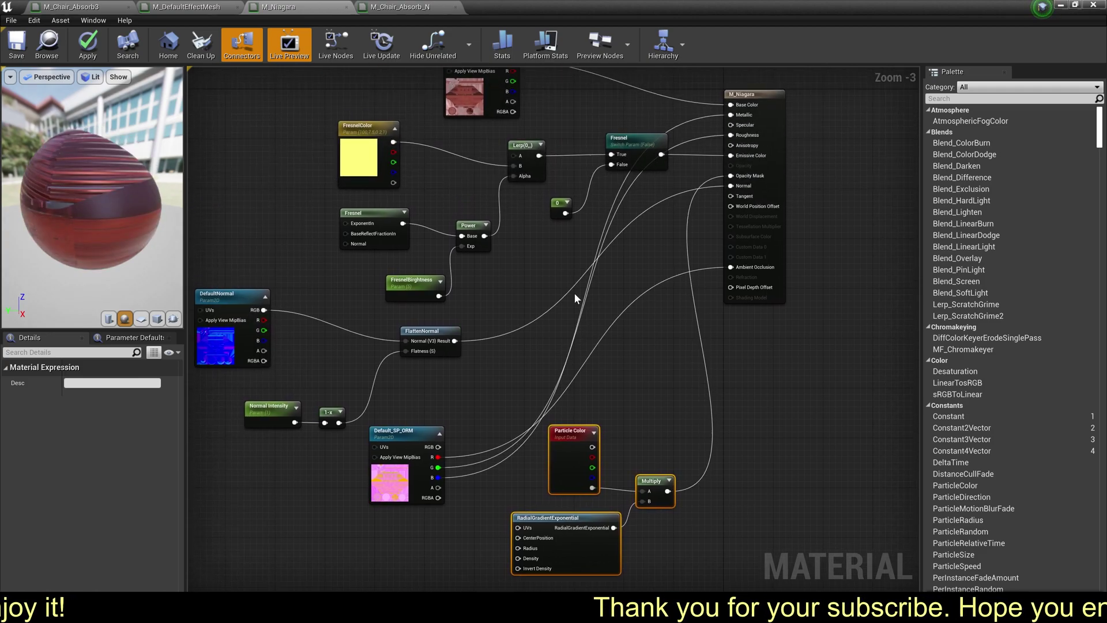
Step: Copy the Niagara_MeshReproductionSpriteUVs node from M_Chair_Absorb_N and examine which texture inputs its outputs feed
{"action": "left_click", "coordinate": [413, 5]}
{"action": "right_click_drag", "start_coordinate": [442, 271], "coordinate": [640, 237]}
{"action": "left_click", "coordinate": [424, 301]}
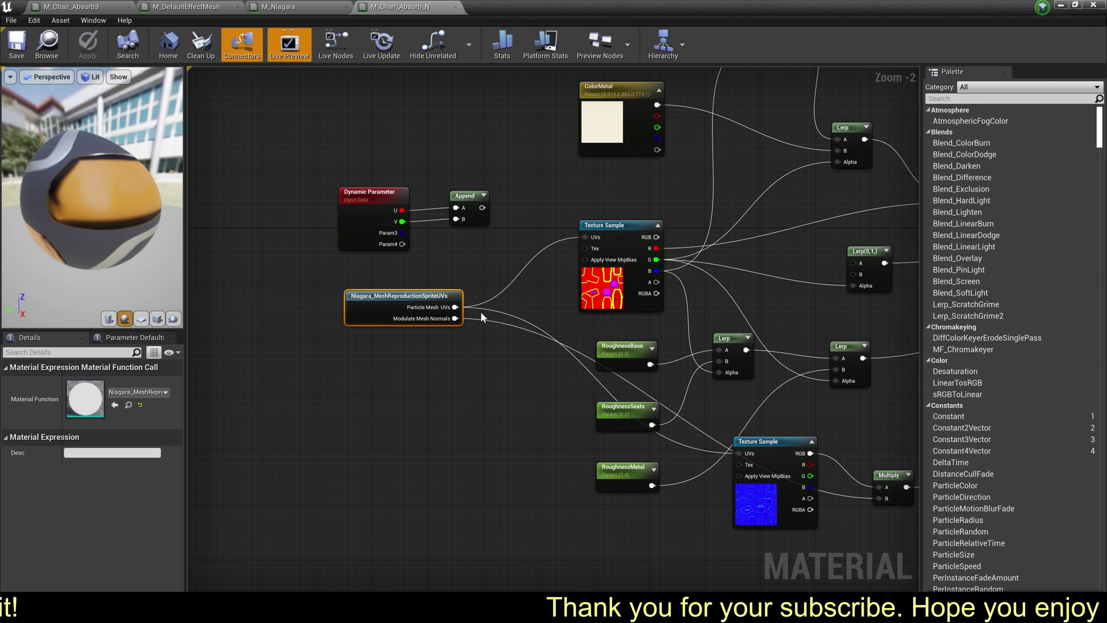
{"action": "right_click_drag", "start_coordinate": [442, 358], "coordinate": [446, 338]}
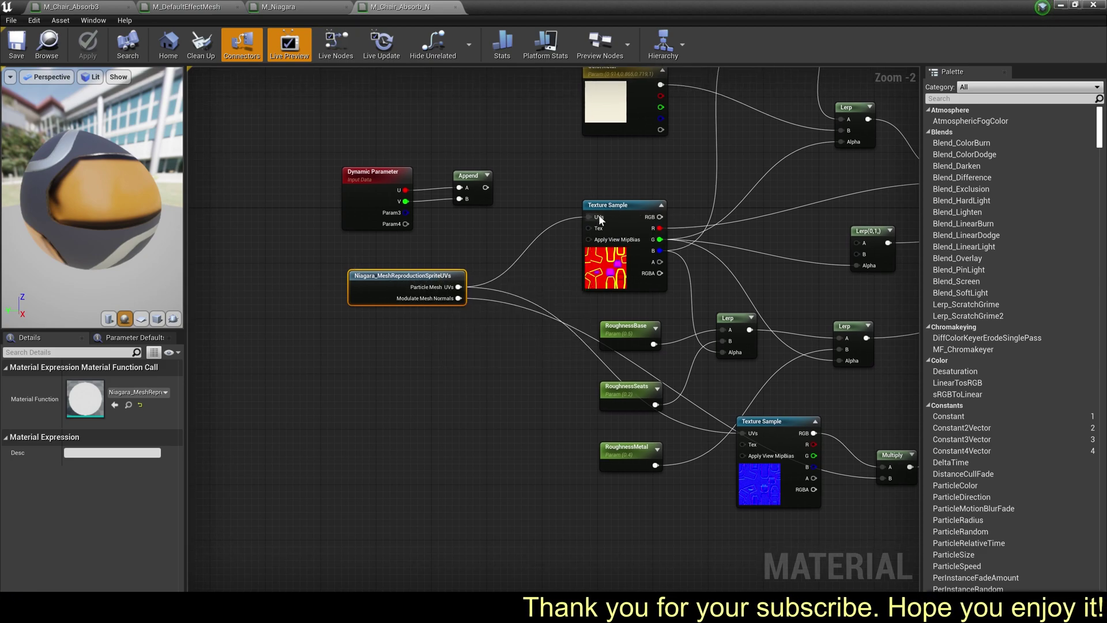
{"action": "right_click_drag", "start_coordinate": [751, 436], "coordinate": [665, 331]}
Step: Paste the Niagara_MeshReproductionSpriteUVs node into M_Niagara, in the empty area ahead of the texture nodes
{"action": "left_click", "coordinate": [226, 6]}
{"action": "left_click", "coordinate": [297, 5]}
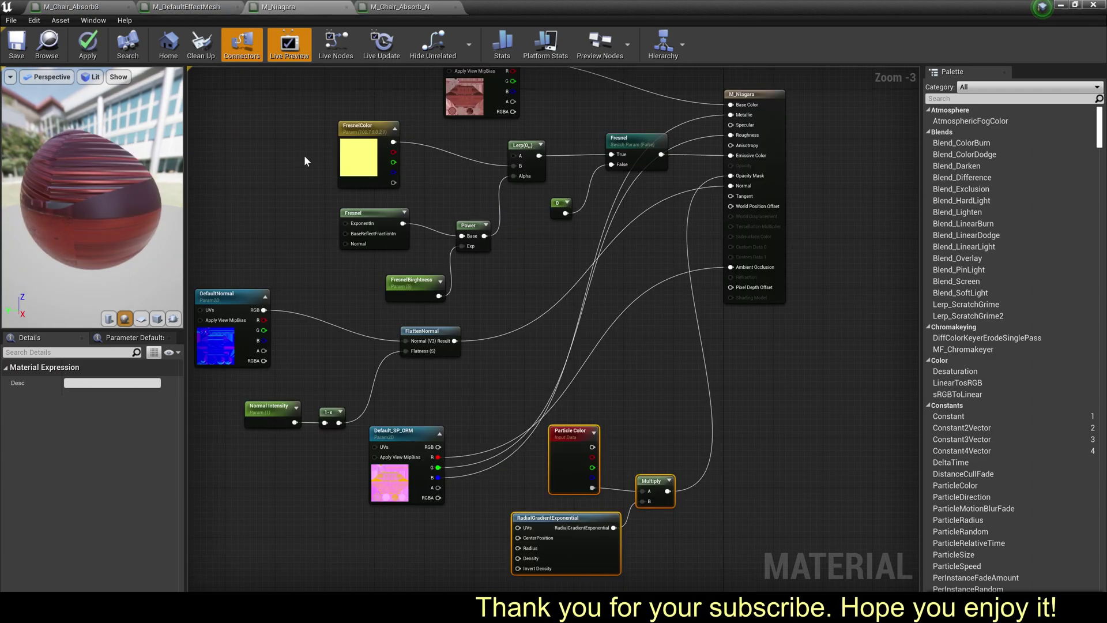
{"action": "right_click_drag", "start_coordinate": [288, 224], "coordinate": [456, 226]}
{"action": "right_click_drag", "start_coordinate": [321, 237], "coordinate": [460, 263]}
{"action": "left_click", "coordinate": [376, 236]}
{"action": "key", "text": "ctrl+v"}
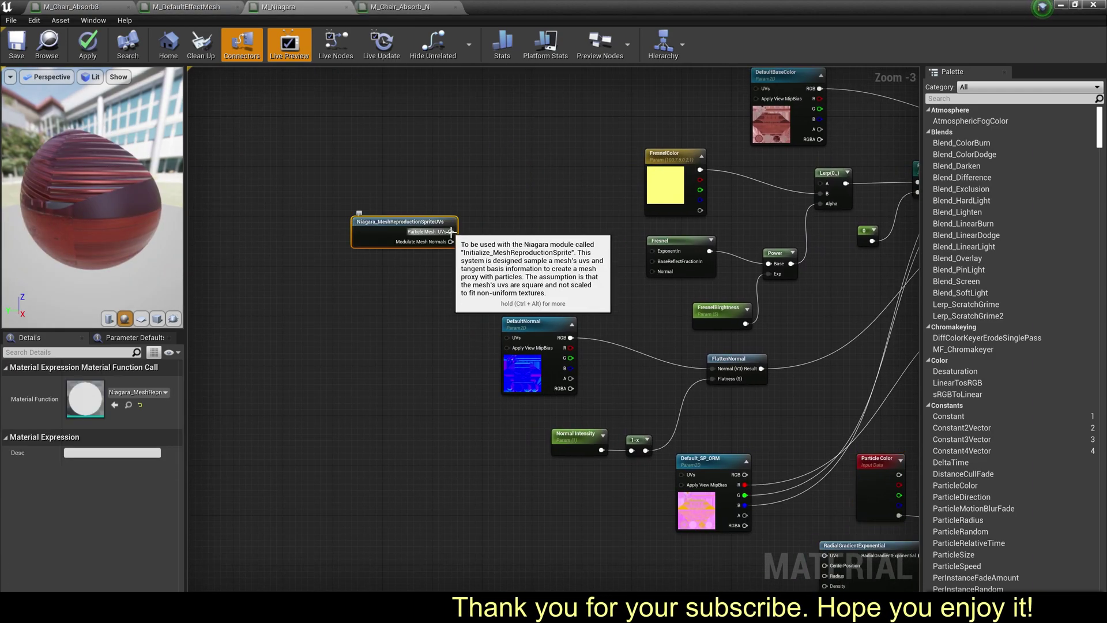
Step: Connect the Particle Mesh UVs output to the UVs inputs of DefaultBaseColor and Default_SP_ORM
{"action": "left_click_drag", "start_coordinate": [451, 232], "coordinate": [756, 88]}
{"action": "left_click_drag", "start_coordinate": [451, 231], "coordinate": [569, 317]}
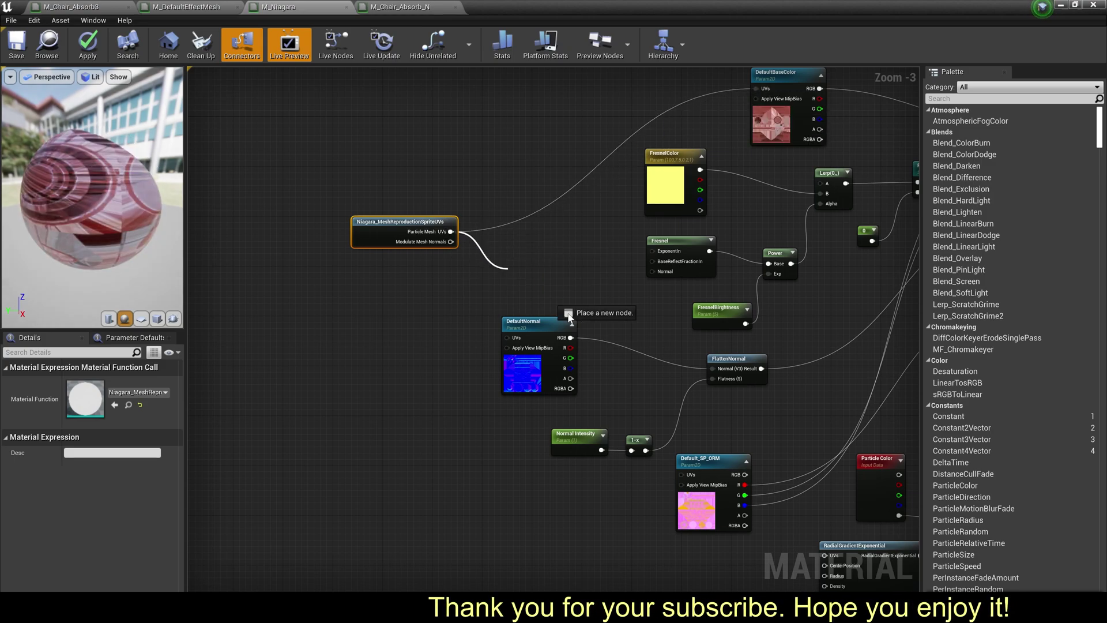
{"action": "left_click_drag", "start_coordinate": [685, 476], "coordinate": [683, 475]}
Step: Add a Multiply node between the DefaultNormal texture and the FlattenNormal node
{"action": "right_click_drag", "start_coordinate": [612, 320], "coordinate": [558, 315]}
{"action": "left_click", "coordinate": [559, 318]}
{"action": "scroll", "coordinate": [566, 330], "scroll_direction": "up", "scroll_amount": 2}
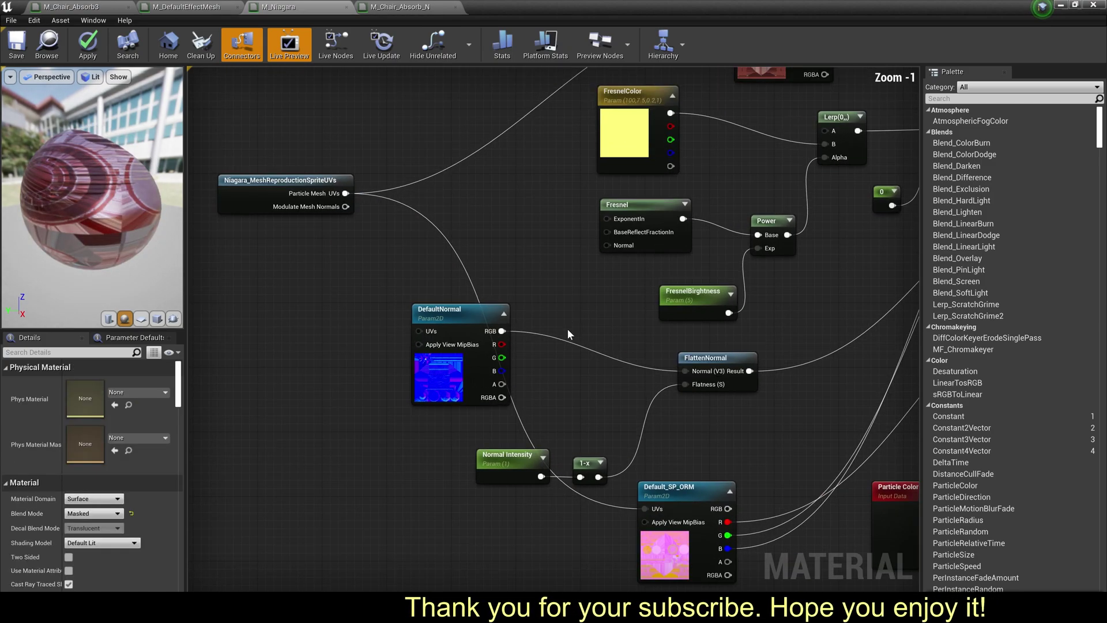
{"action": "key", "text": "m"}
{"action": "left_click", "coordinate": [569, 316]}
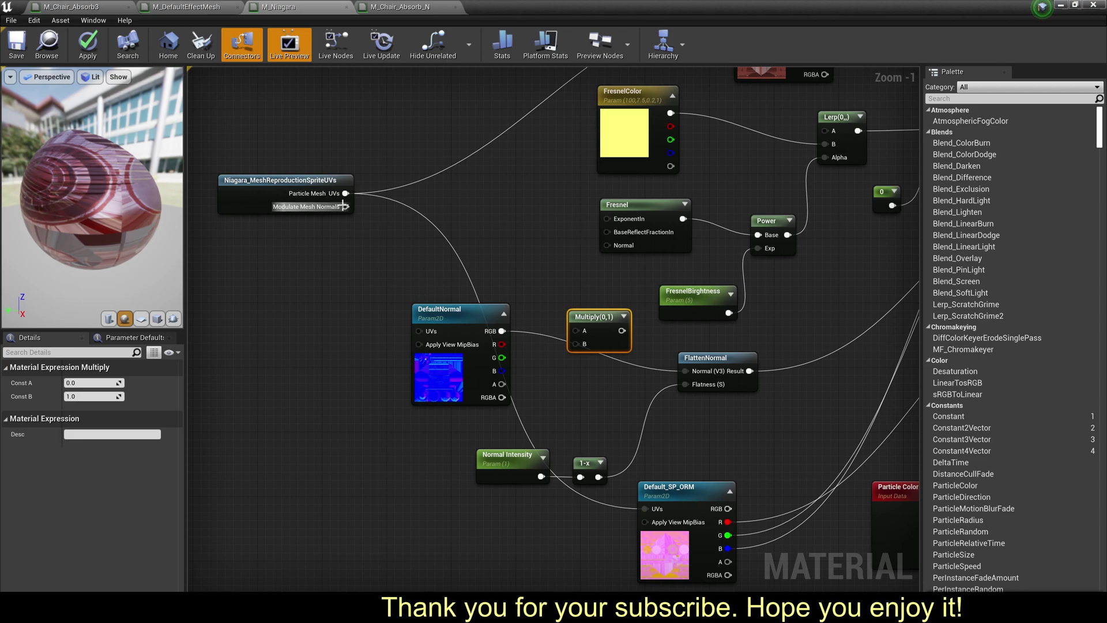
Step: Connect Modulate Mesh Normals to Multiply's A and DefaultNormal's RGB to B, feed the result into FlattenNormal, and save M_Niagara
{"action": "left_click_drag", "start_coordinate": [346, 206], "coordinate": [580, 332]}
{"action": "left_click_drag", "start_coordinate": [577, 344], "coordinate": [520, 345]}
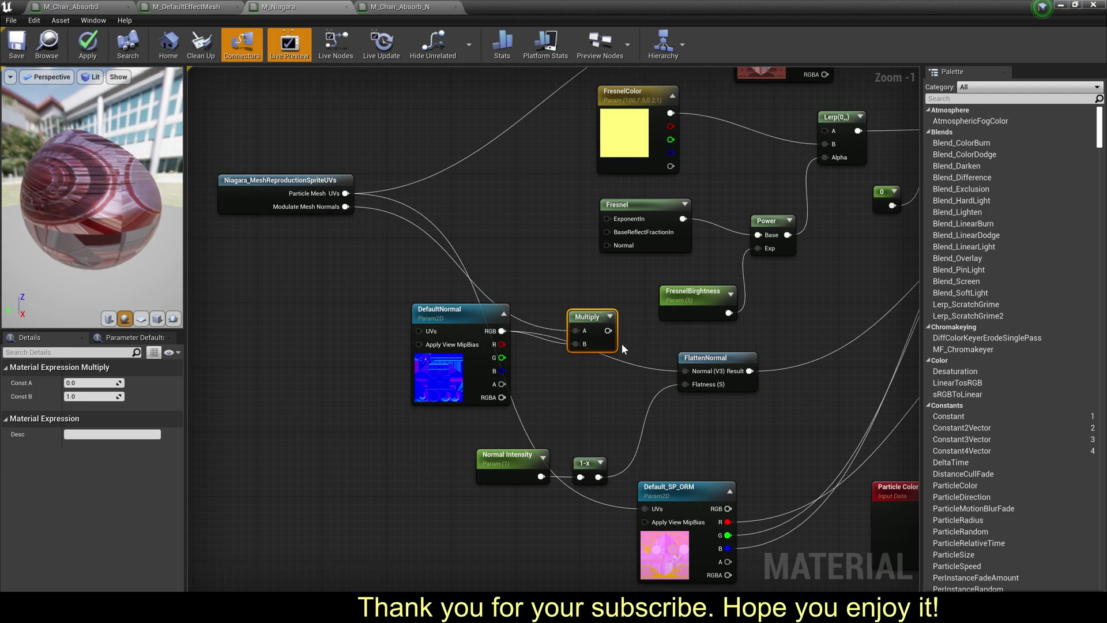
{"action": "left_click_drag", "start_coordinate": [586, 325], "coordinate": [582, 295]}
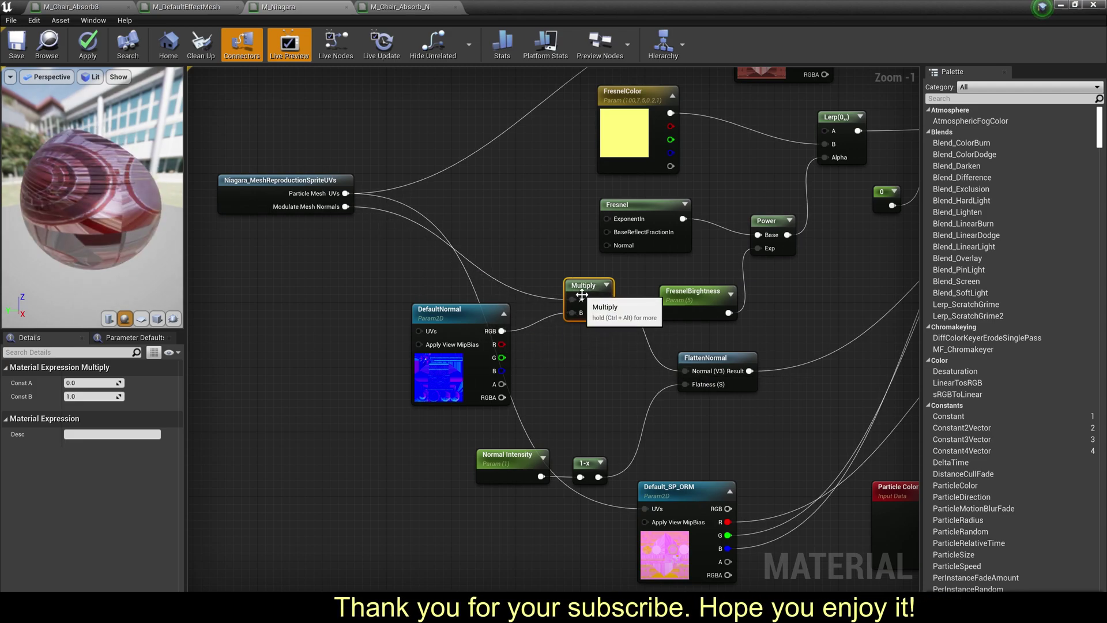
{"action": "right_click_drag", "start_coordinate": [491, 222], "coordinate": [481, 232]}
{"action": "left_click", "coordinate": [18, 45]}
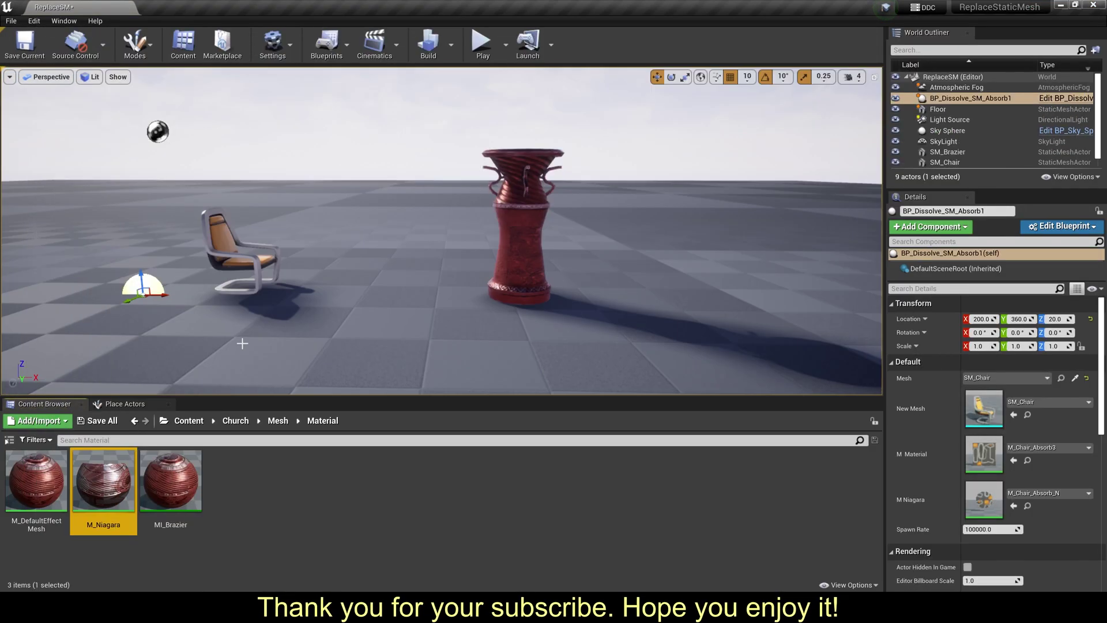
Step: Duplicate BP_Dissolve_SM_Absorb1 in the level and move the copy along X to 940, beyond the brazier
{"action": "mouse_move", "coordinate": [103, 482]}
{"action": "left_mouse_down"}
{"action": "mouse_move", "coordinate": [435, 491]}
{"action": "mouse_move", "coordinate": [289, 462]}
{"action": "mouse_move", "coordinate": [90, 497]}
{"action": "left_mouse_up"}
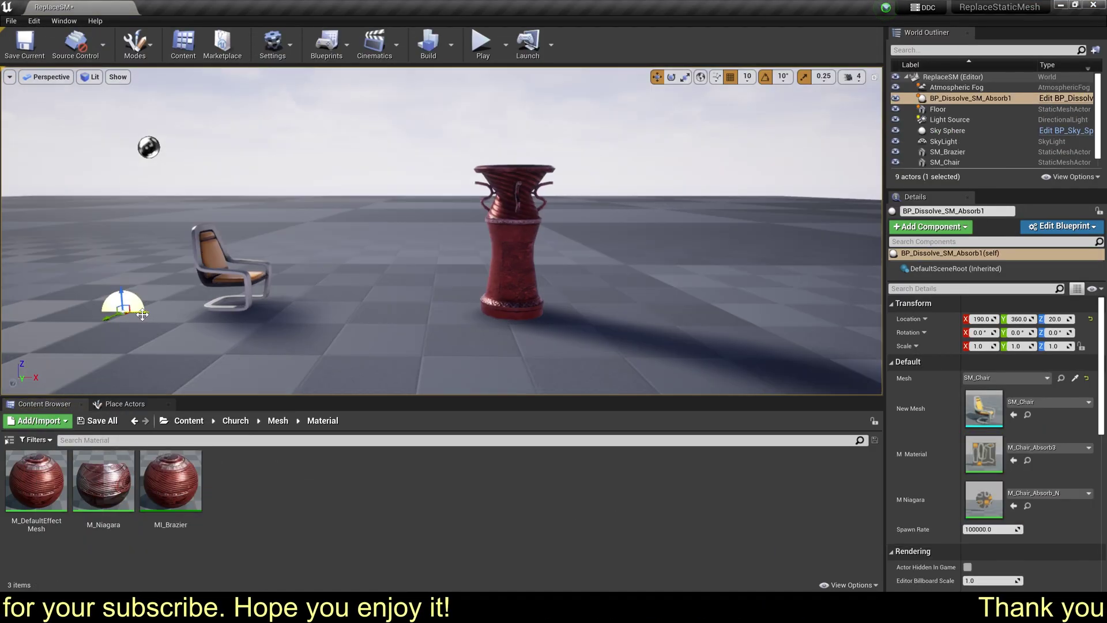
{"action": "left_click_drag", "start_coordinate": [141, 314], "coordinate": [254, 320], "text": "alt"}
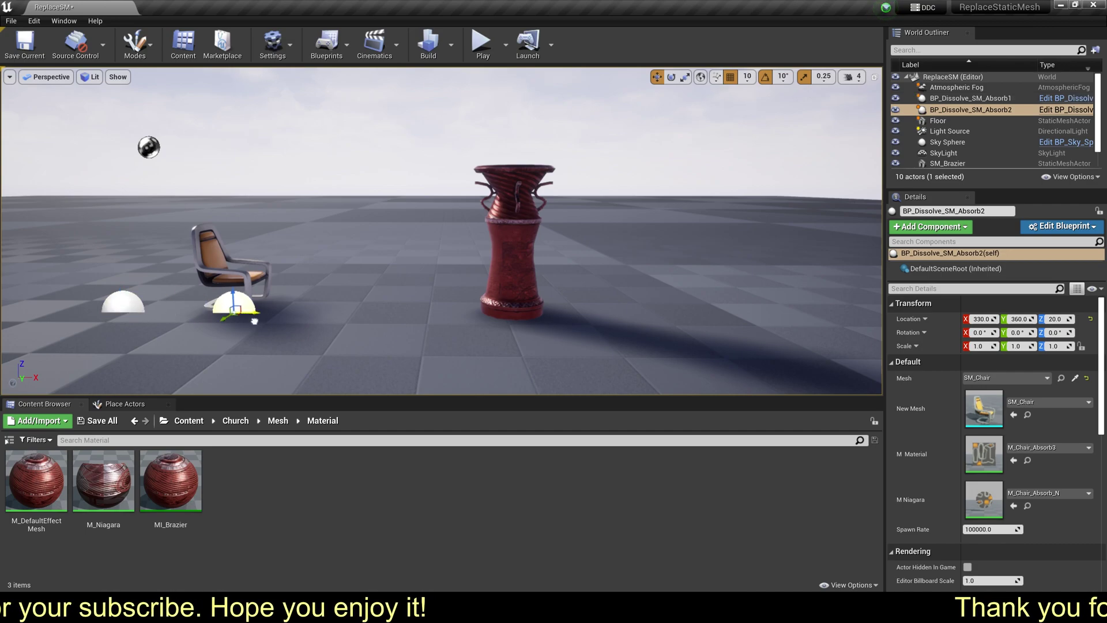
{"action": "left_click_drag", "start_coordinate": [644, 326], "coordinate": [705, 324]}
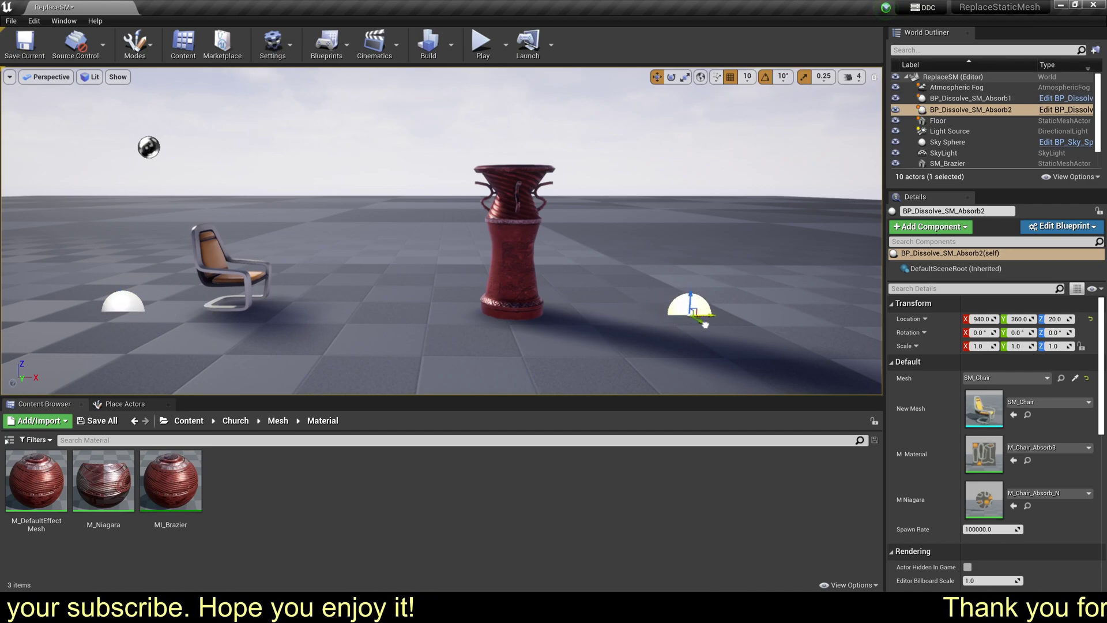
Step: Set both the Mesh actor reference and the New Mesh asset of BP_Dissolve_SM_Absorb2 to SM_Brazier
{"action": "left_click", "coordinate": [517, 247]}
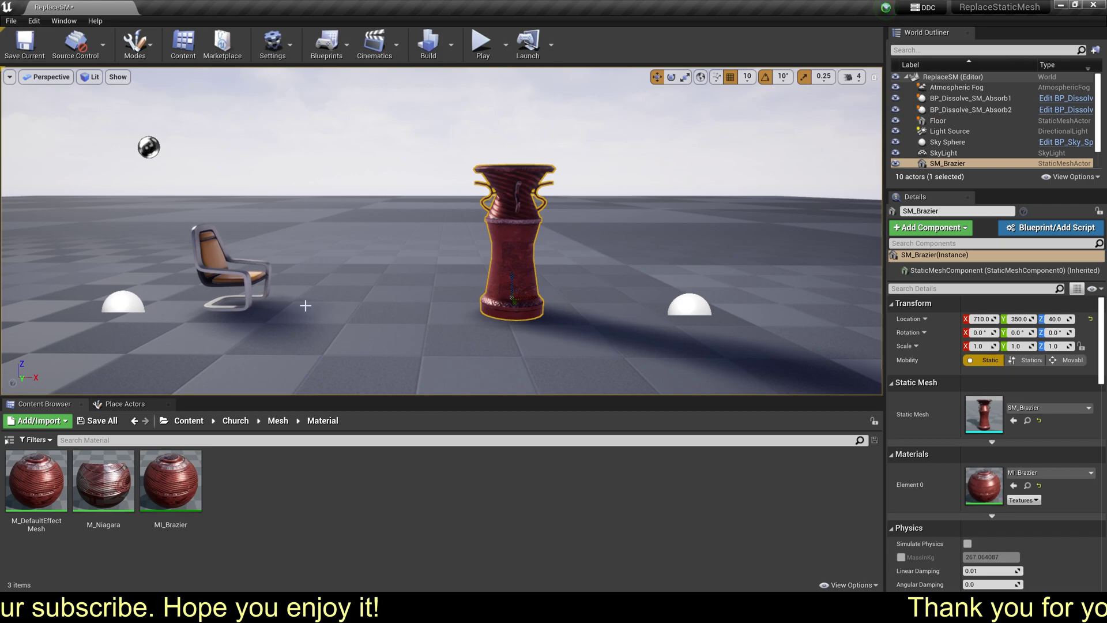
{"action": "left_click", "coordinate": [678, 291]}
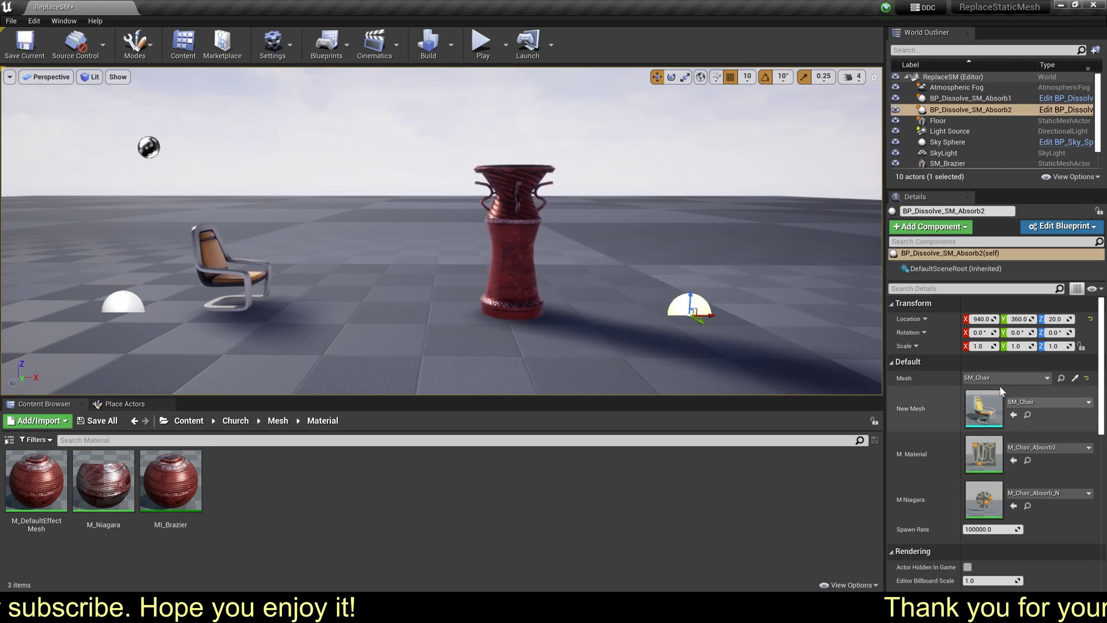
{"action": "left_click", "coordinate": [1007, 377]}
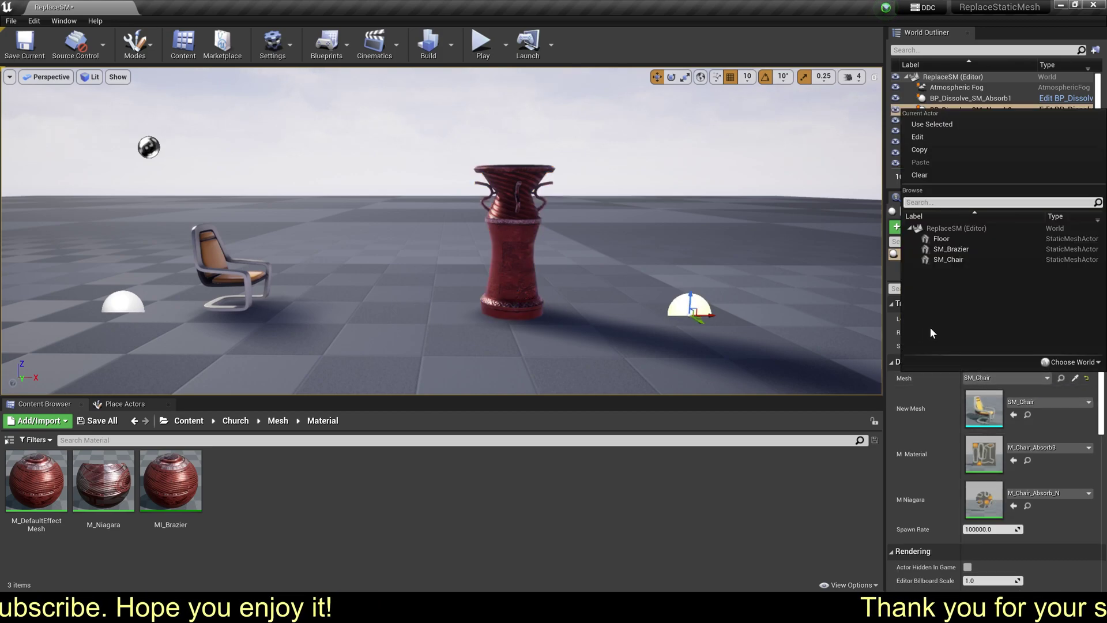
{"action": "left_click", "coordinate": [951, 249]}
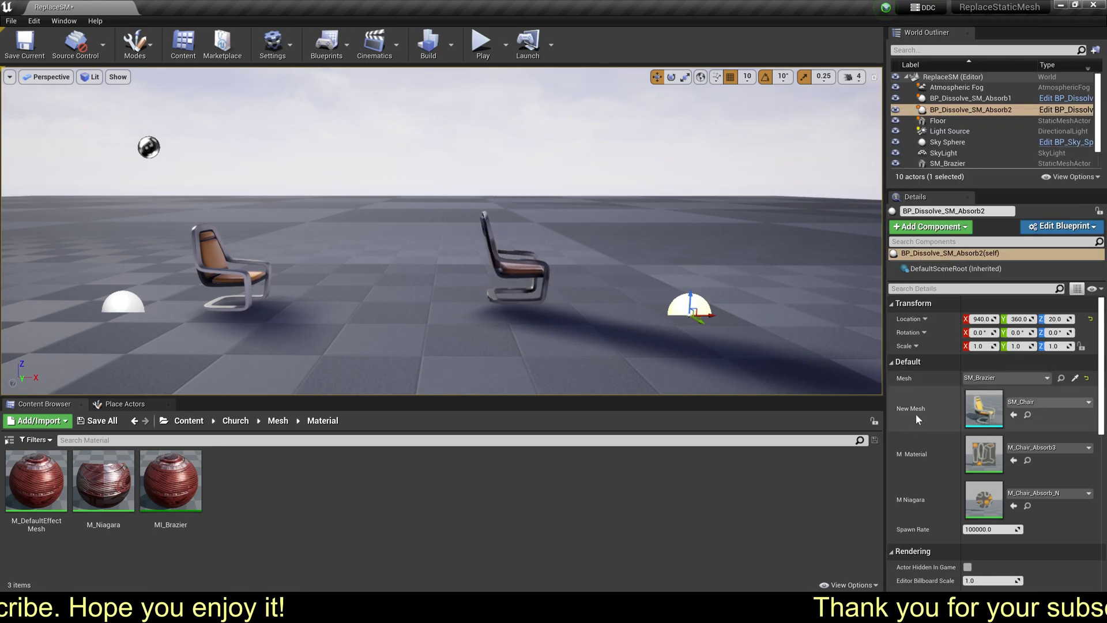
{"action": "left_click", "coordinate": [1030, 411]}
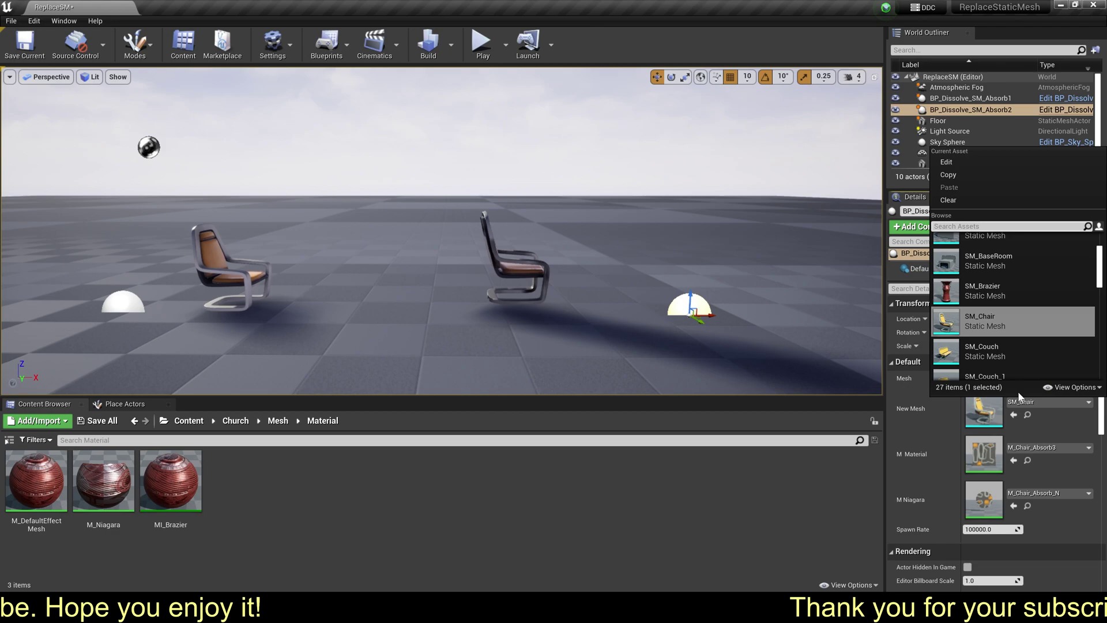
{"action": "left_click", "coordinate": [969, 284]}
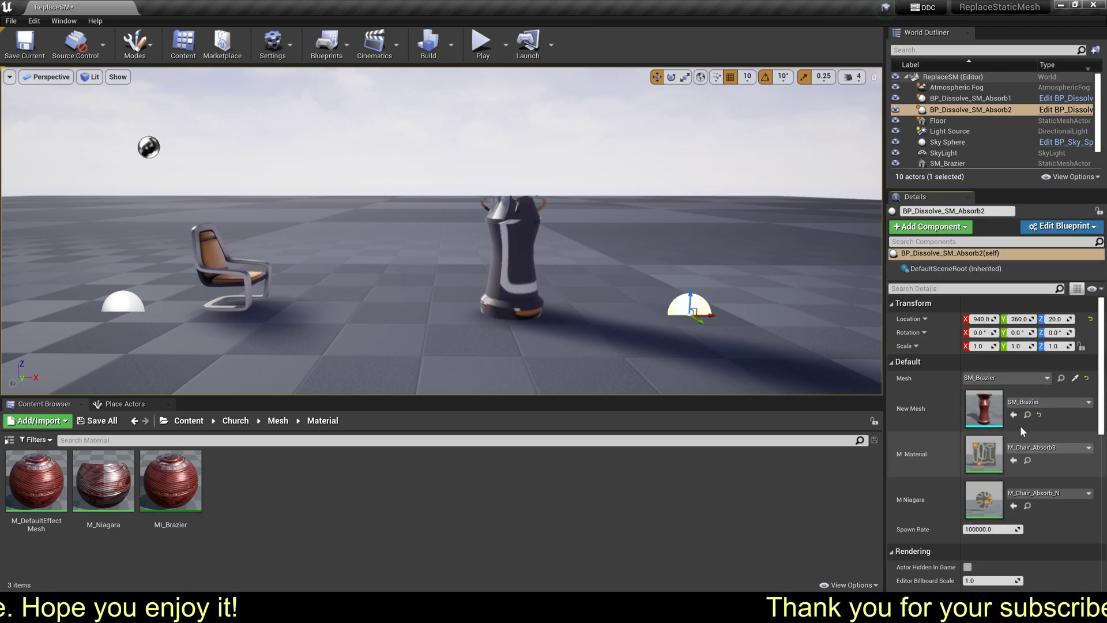
Step: Assign M_DefaultEffectMesh as the actor's M Material and M_Niagara as its M Niagara, and play the level briefly to preview the dissolve
{"action": "left_click_drag", "start_coordinate": [36, 481], "coordinate": [977, 453]}
{"action": "left_click_drag", "start_coordinate": [103, 481], "coordinate": [976, 497]}
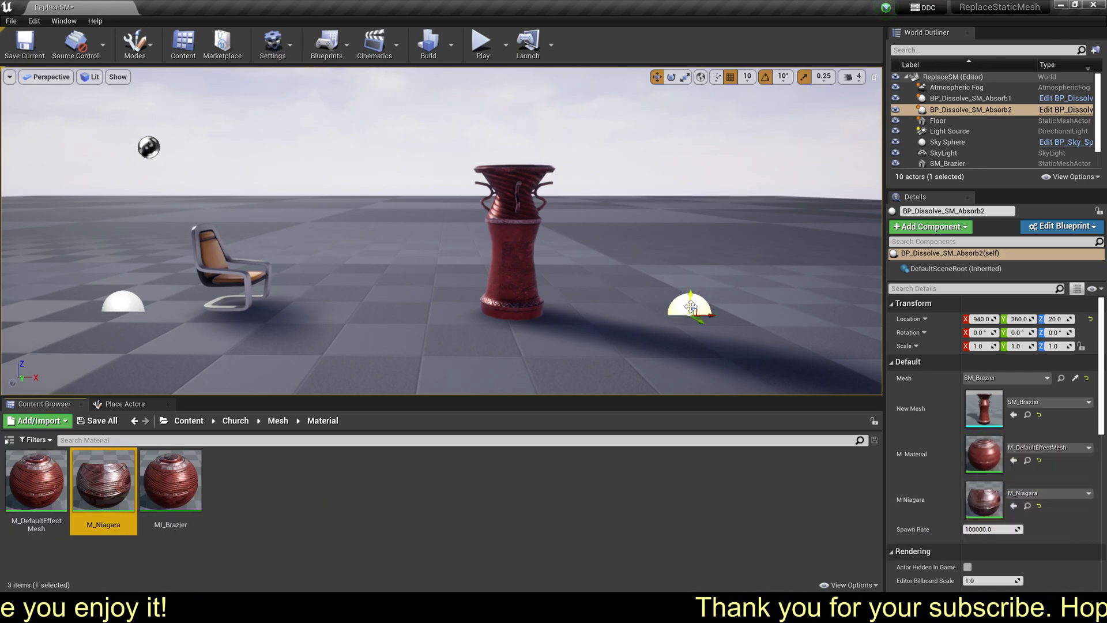
{"action": "left_click", "coordinate": [481, 43]}
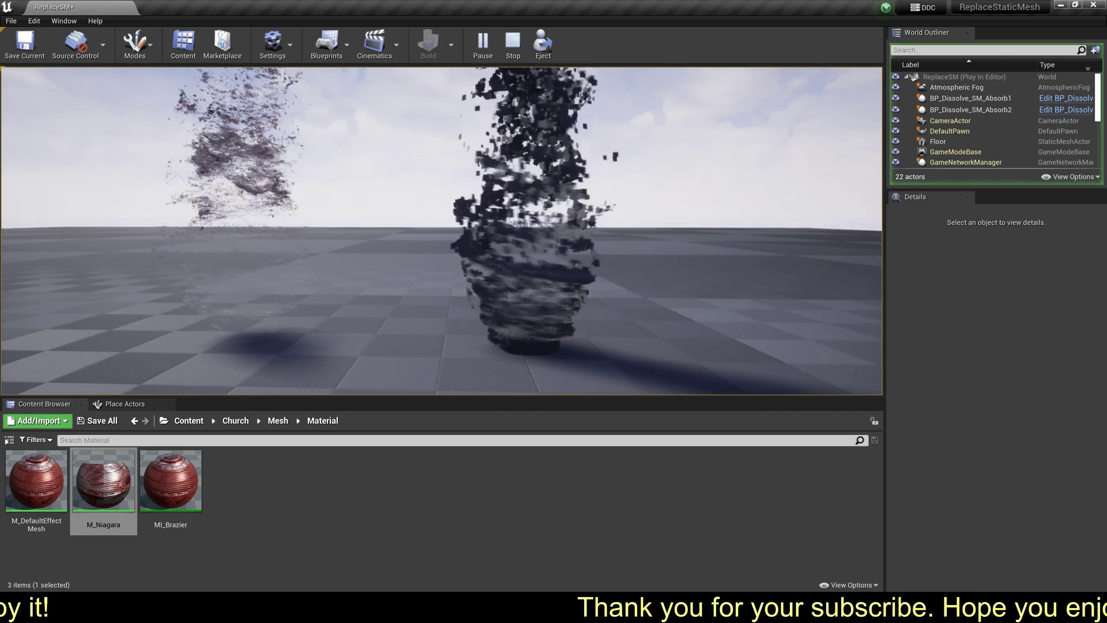
{"action": "key", "text": "Escape"}
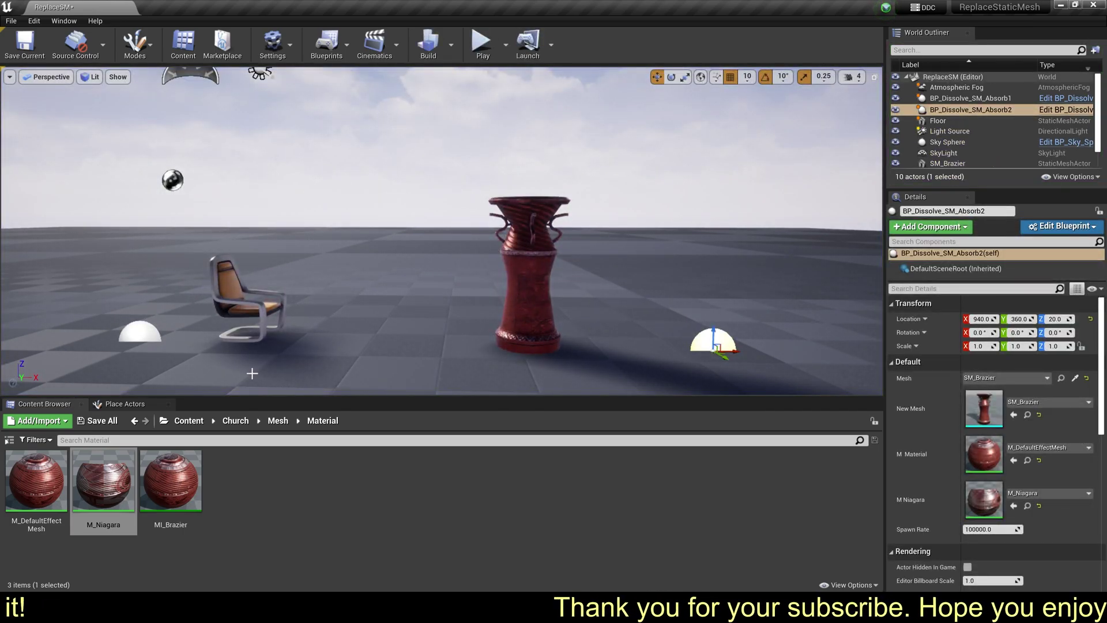
Step: Enable Used with Niagara Sprites in the Usage settings of the M_Niagara material
{"action": "double_click", "coordinate": [104, 481]}
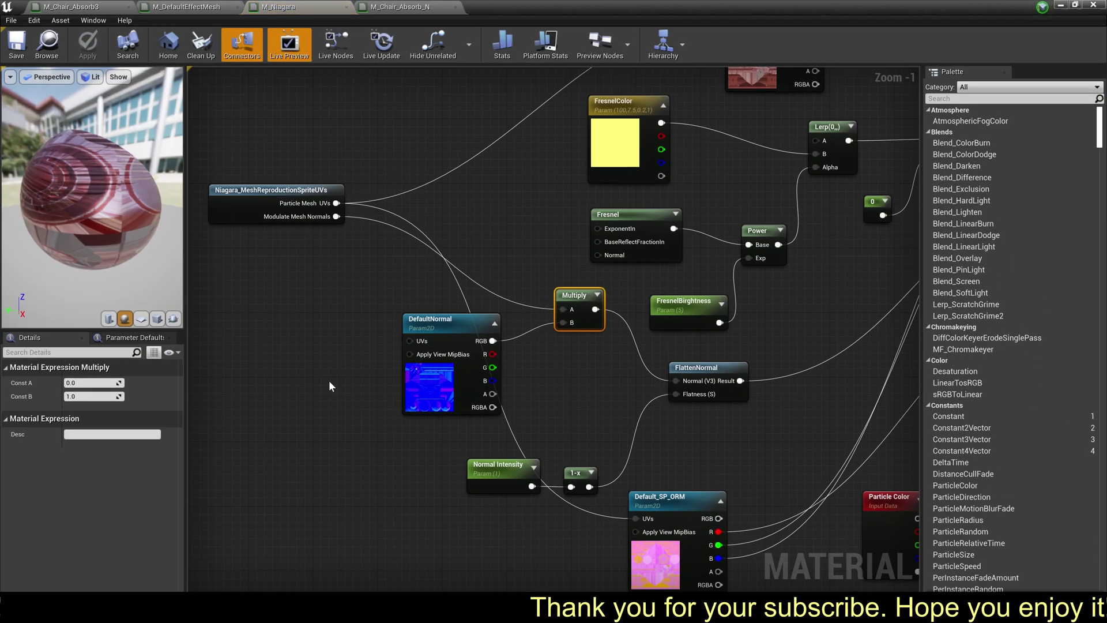
{"action": "left_click", "coordinate": [257, 390]}
{"action": "scroll", "coordinate": [53, 520], "scroll_direction": "down", "scroll_amount": 5}
{"action": "scroll", "coordinate": [150, 452], "scroll_direction": "down", "scroll_amount": 3}
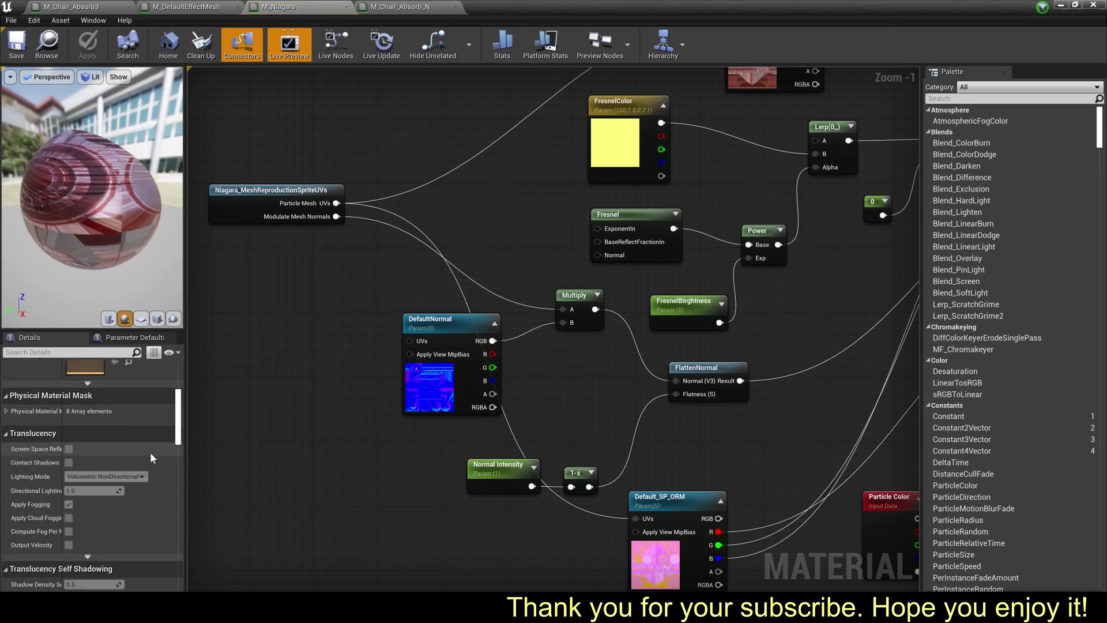
{"action": "scroll", "coordinate": [130, 438], "scroll_direction": "down", "scroll_amount": 10}
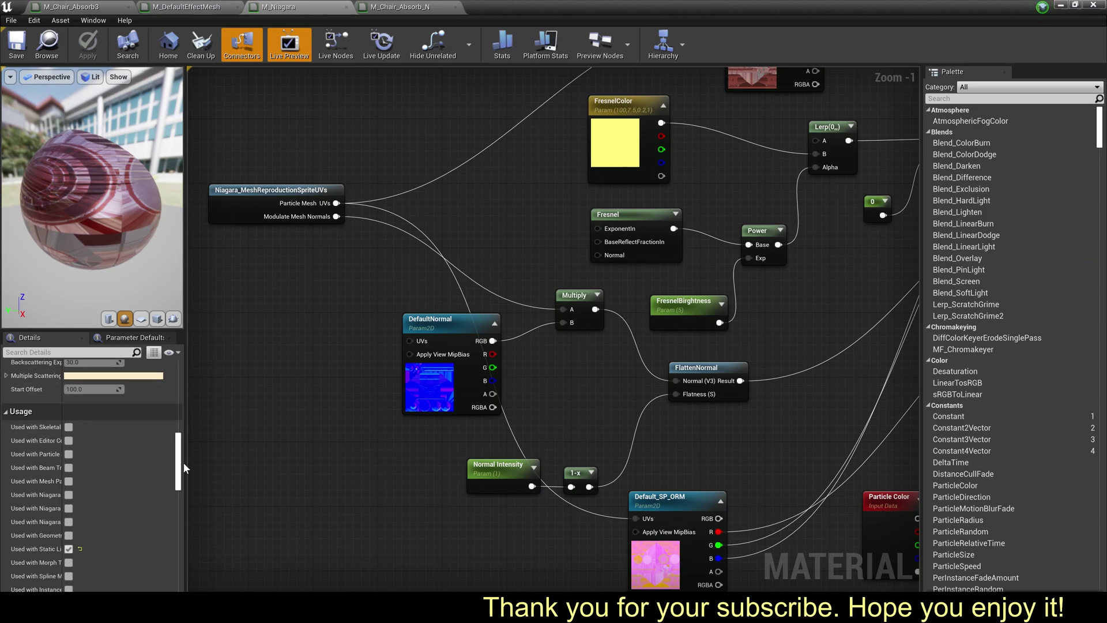
{"action": "left_click_drag", "start_coordinate": [194, 460], "coordinate": [293, 461]}
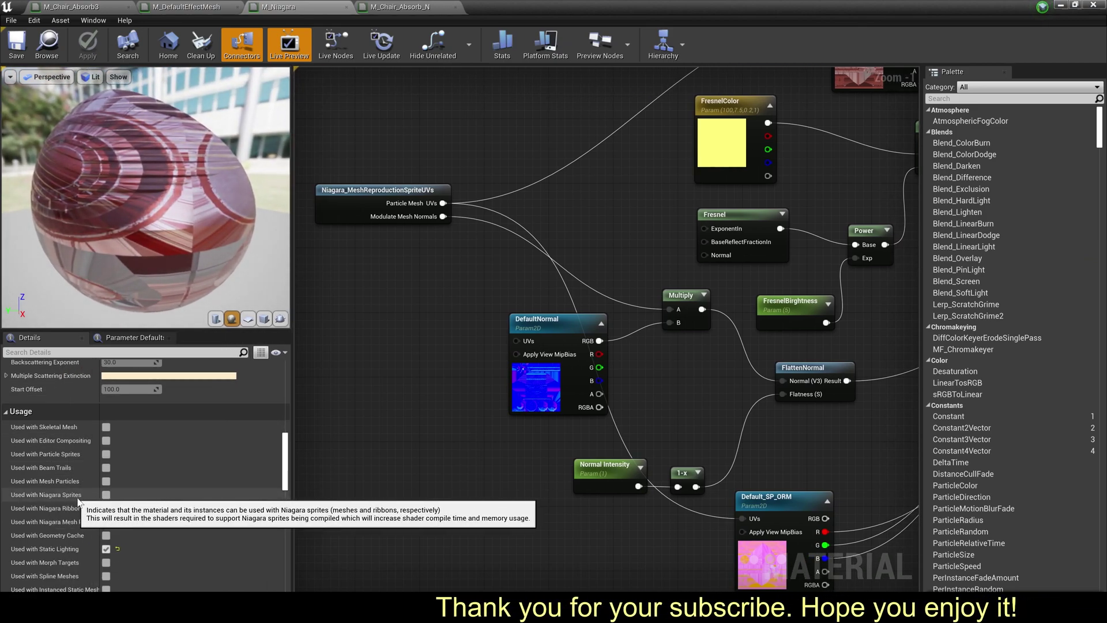
{"action": "left_click", "coordinate": [106, 495]}
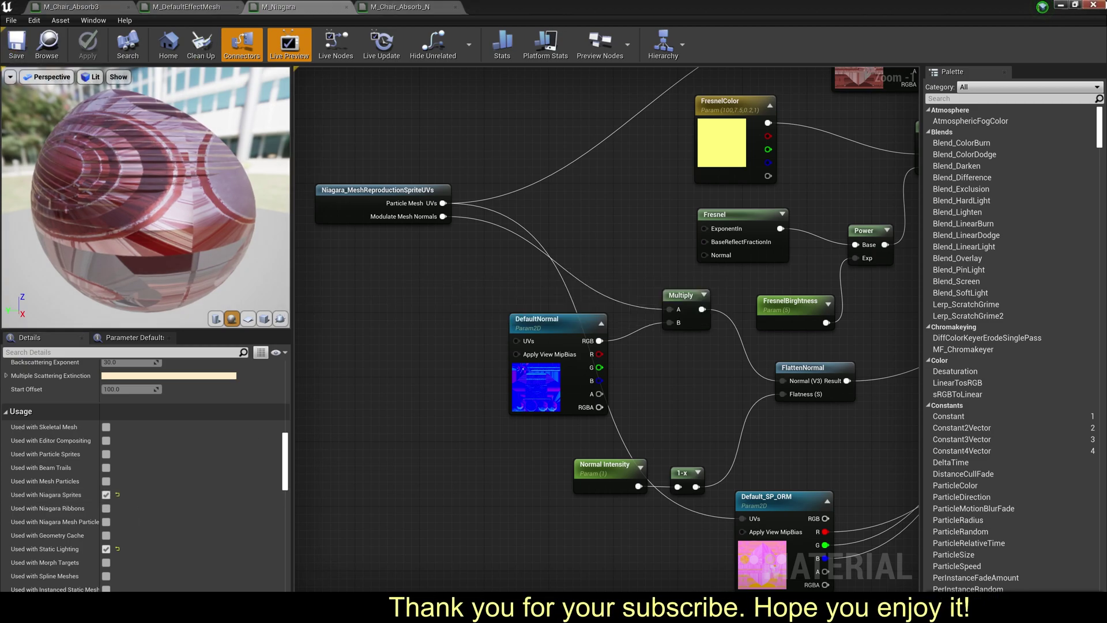
Step: Return to the level and play it again to check the brazier's dissolve particles, ending the play session when done
{"action": "left_click", "coordinate": [1061, 6]}
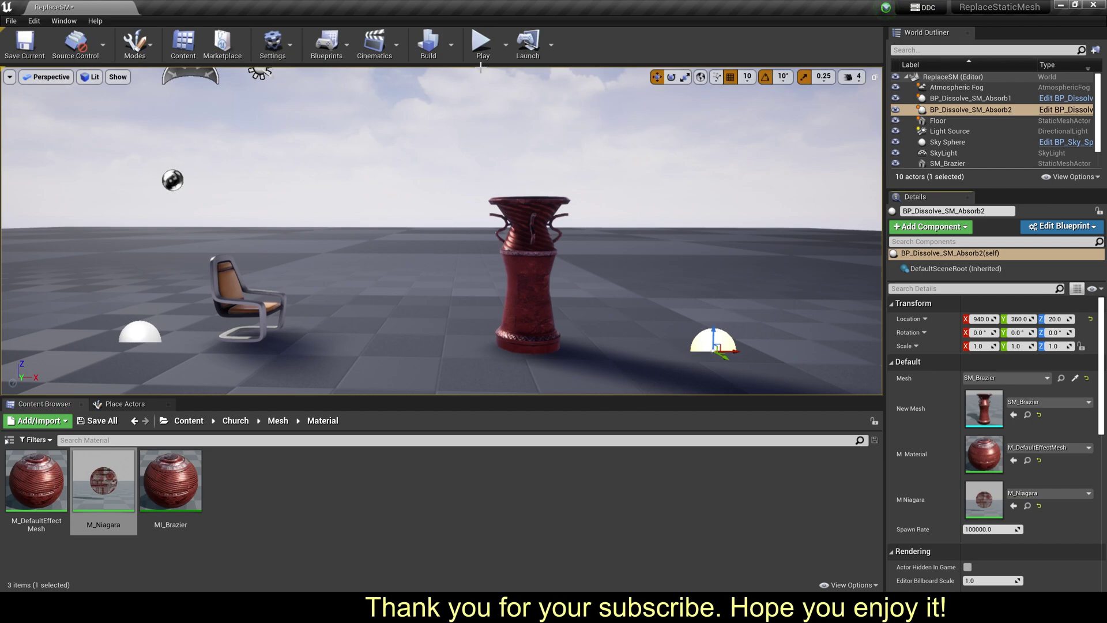
{"action": "left_click", "coordinate": [482, 43]}
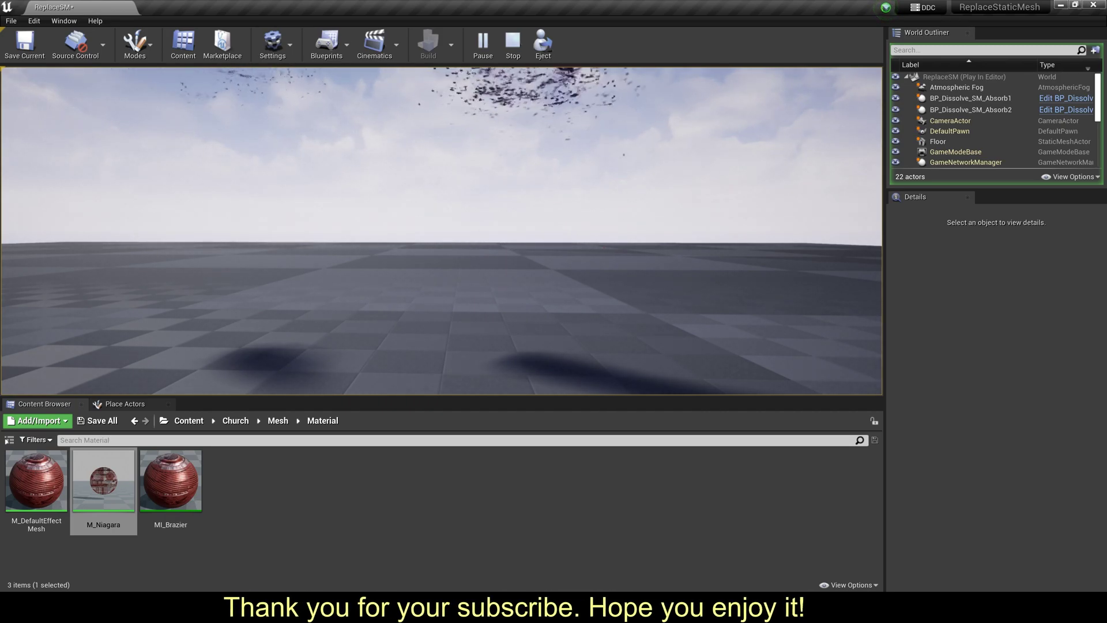
{"action": "key", "text": "Escape"}
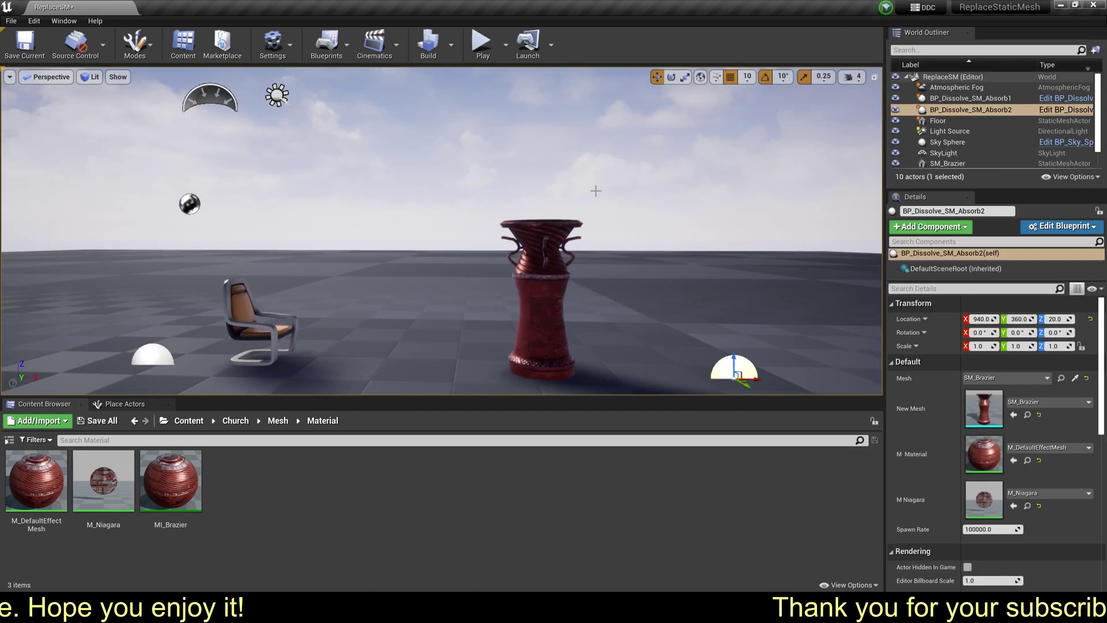